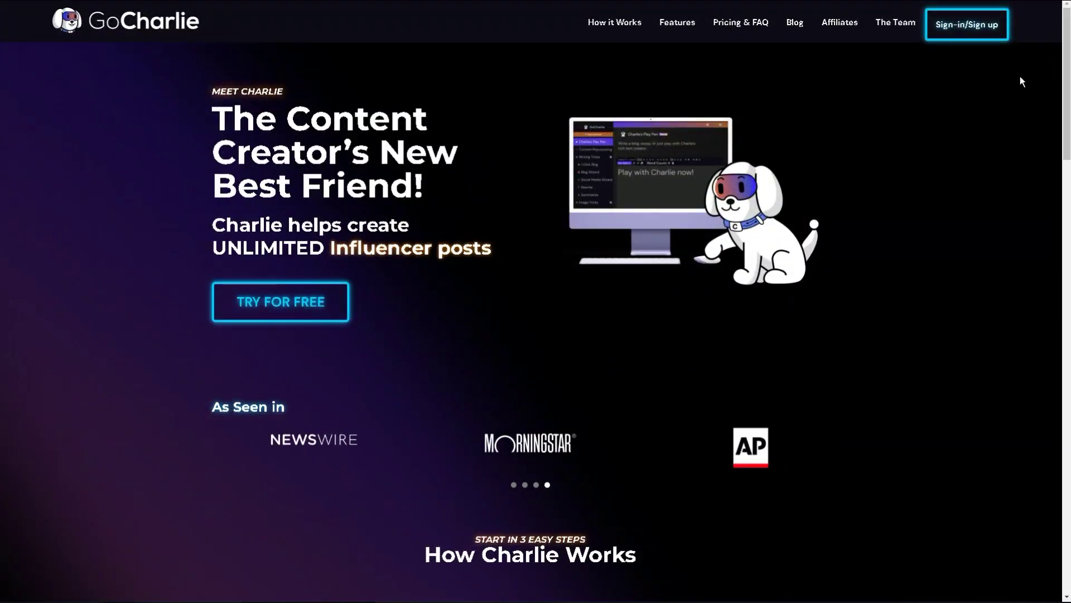
# Step: Scroll the GoCharlie homepage down through the how-it-works steps and features
pyautogui.scroll(-1, 1019, 75)
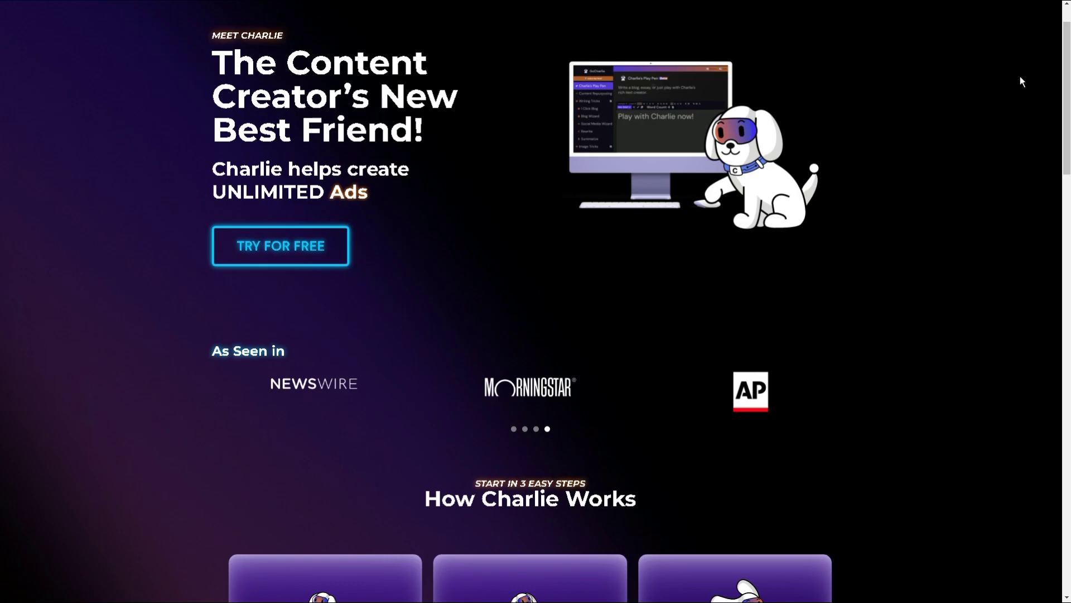
pyautogui.scroll(-2, 1021, 80)
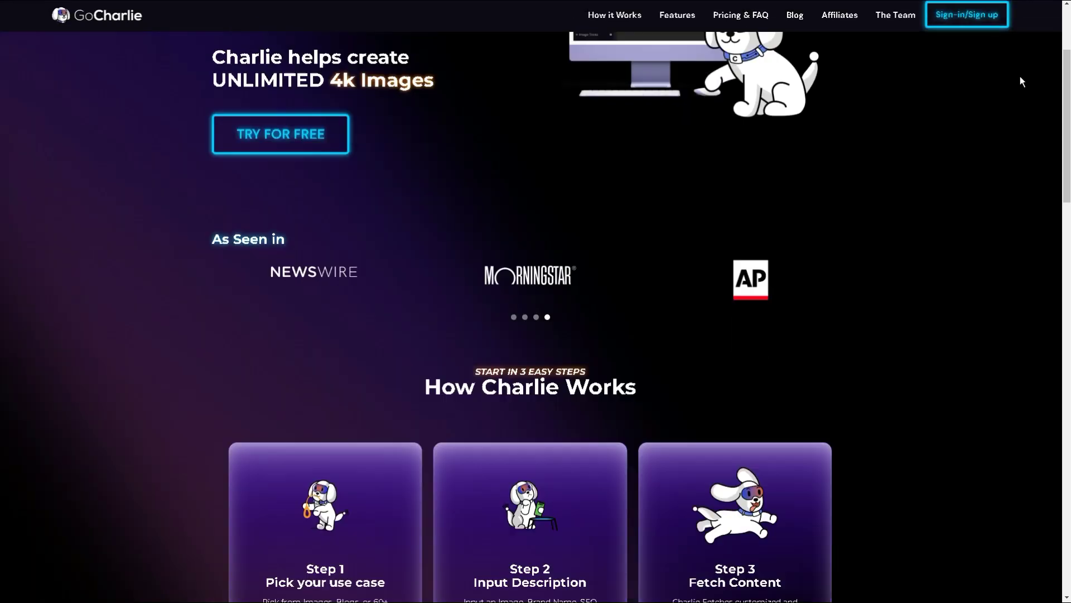
pyautogui.scroll(-2, 1021, 78)
pyautogui.scroll(-2, 1020, 78)
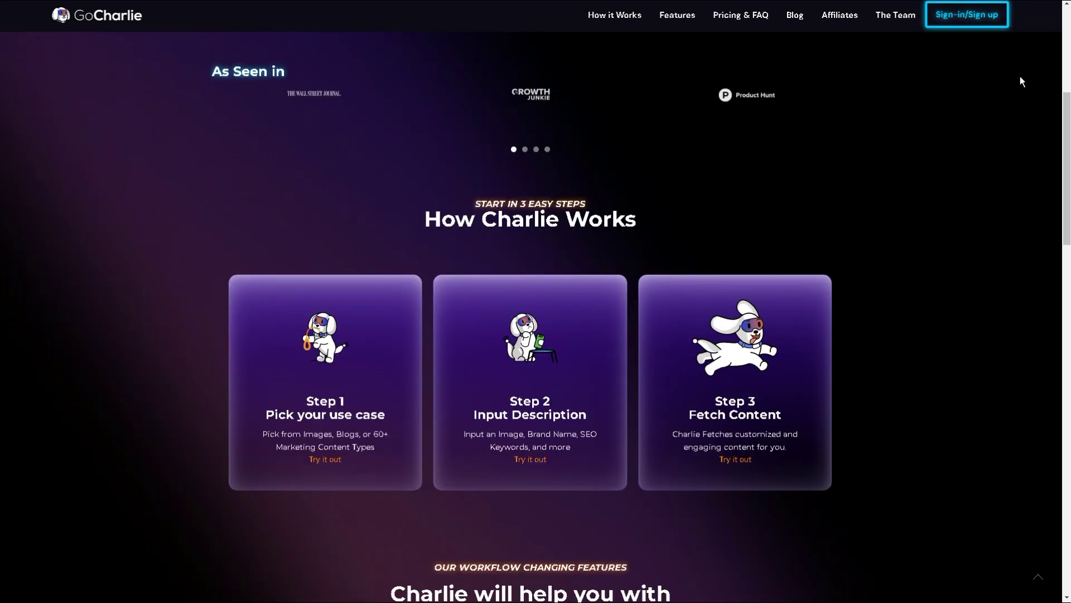
pyautogui.scroll(-1, 1020, 78)
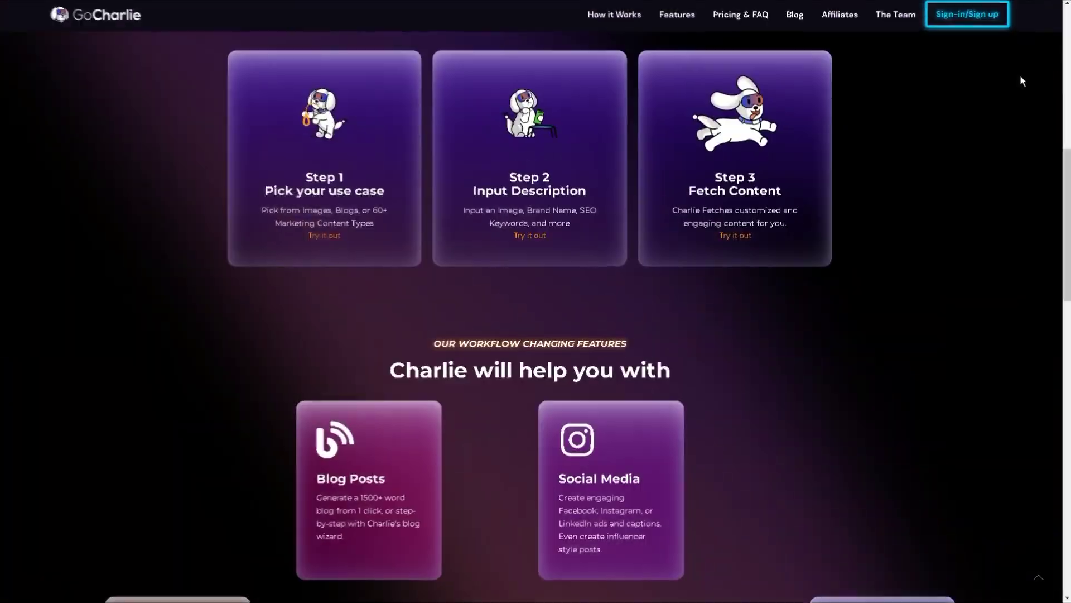
pyautogui.scroll(-1, 1020, 76)
pyautogui.scroll(-3, 1021, 81)
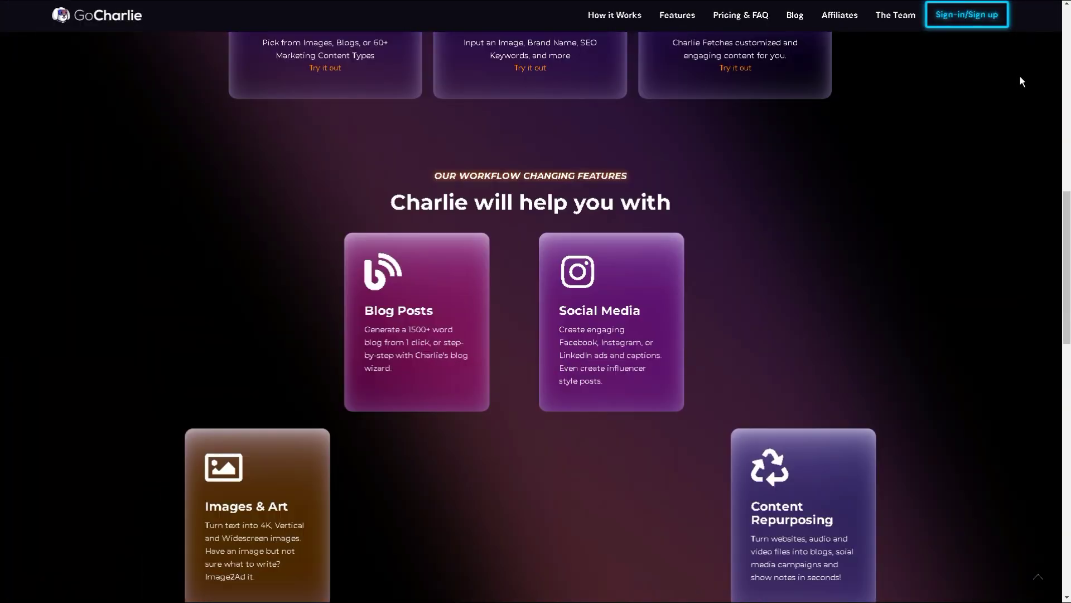
pyautogui.scroll(-1, 1020, 77)
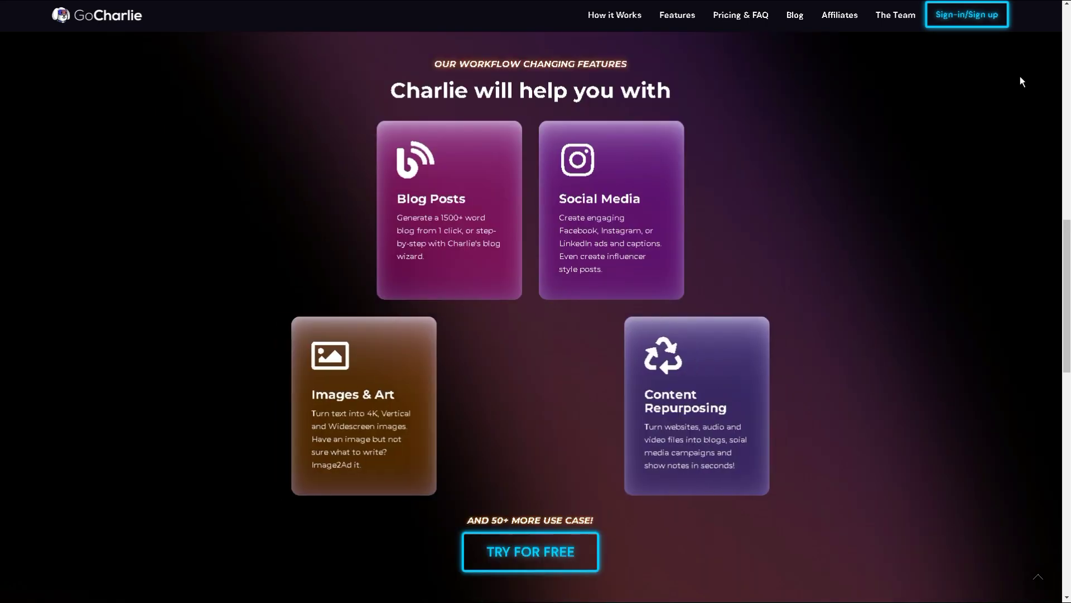
pyautogui.scroll(-2, 1020, 77)
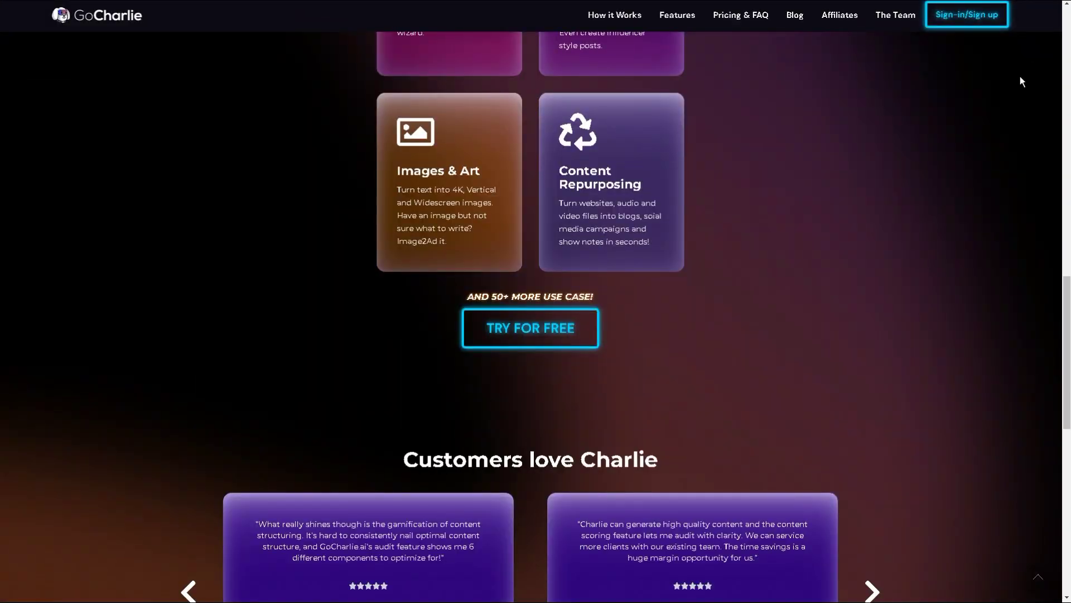
# Step: Continue scrolling past the customer testimonials down to the footer links
pyautogui.scroll(-1, 1020, 81)
pyautogui.scroll(-1, 1021, 82)
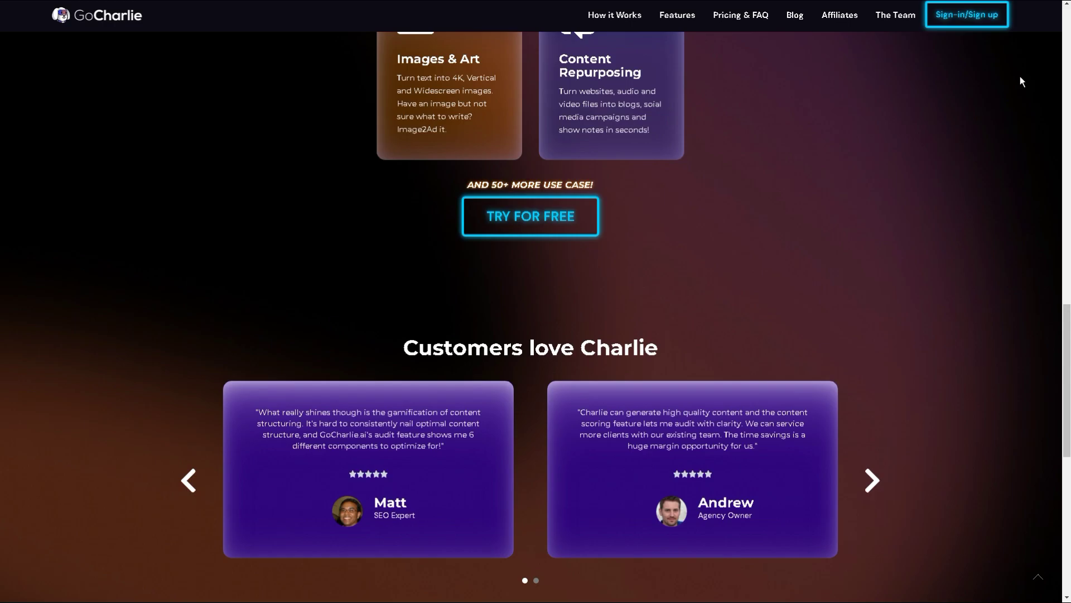
pyautogui.scroll(-2, 1020, 81)
pyautogui.scroll(-2, 1020, 81)
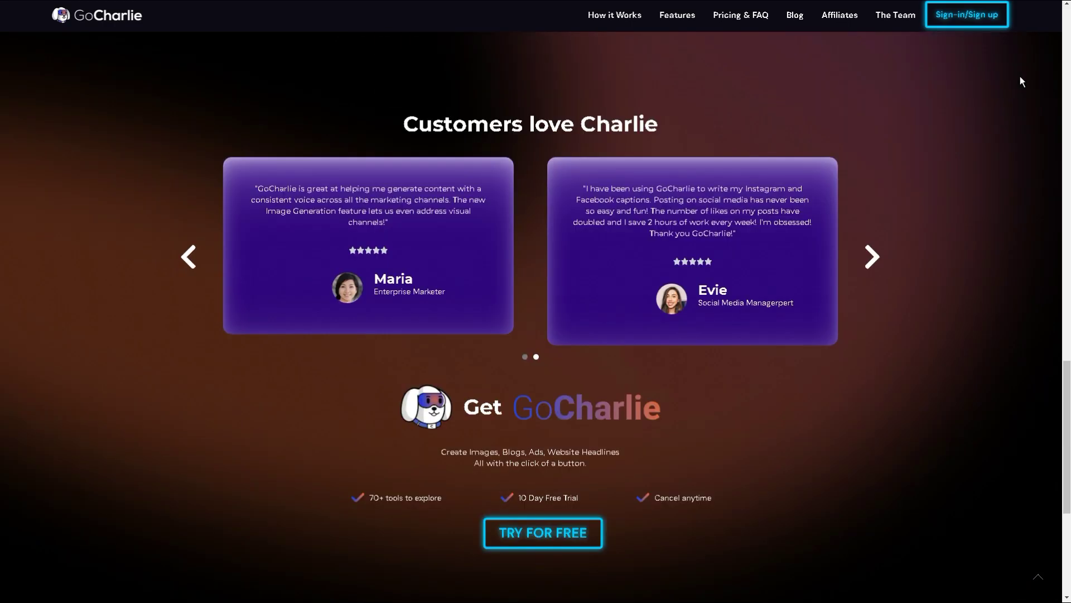
pyautogui.scroll(-1, 1020, 81)
pyautogui.scroll(-1, 1020, 82)
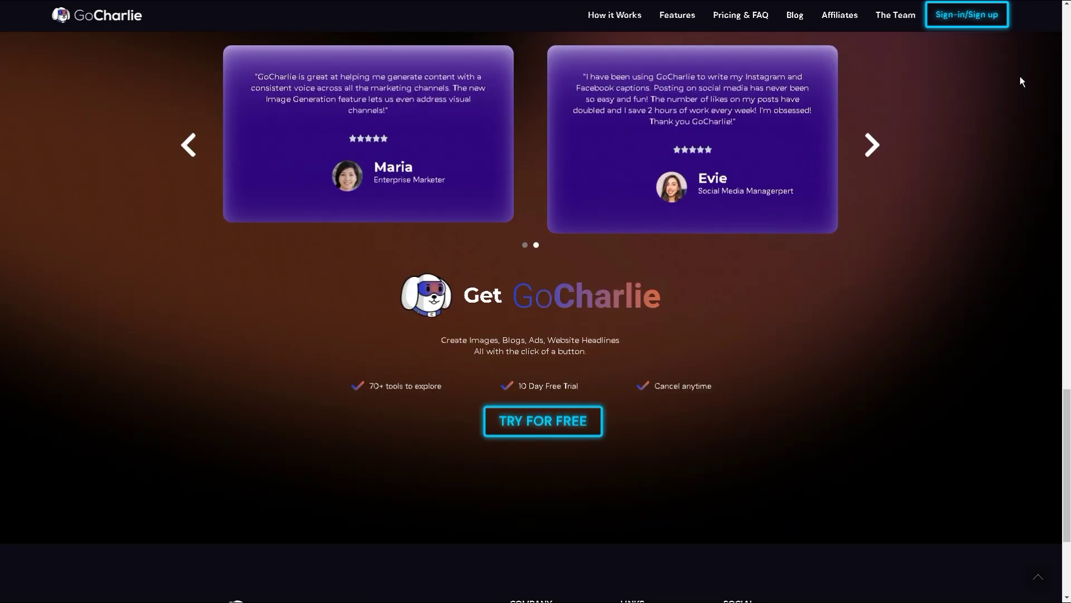
pyautogui.scroll(-1, 1020, 81)
pyautogui.scroll(-1, 1019, 82)
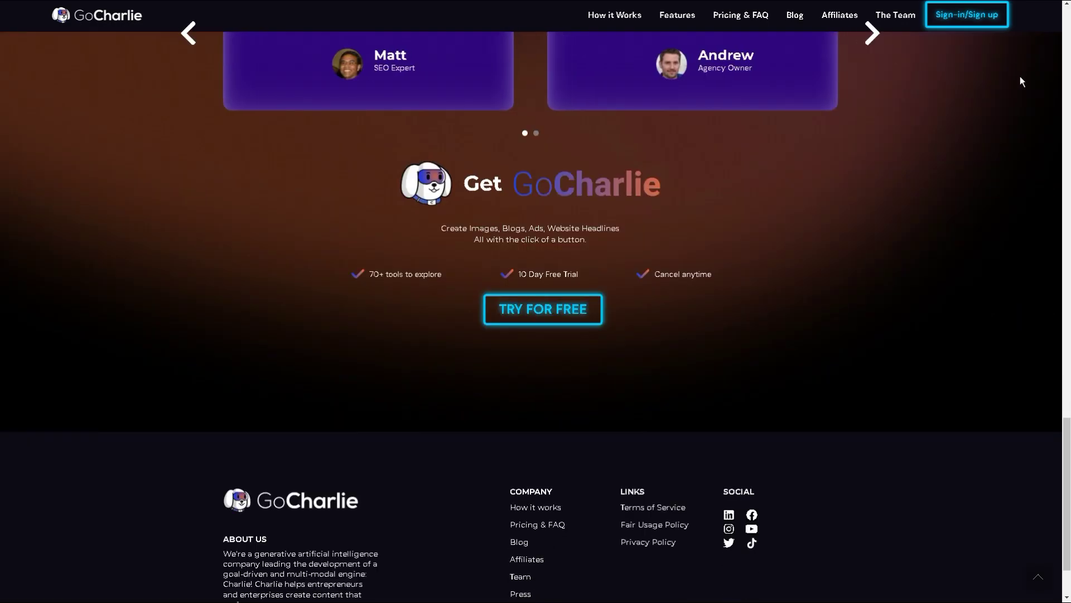
pyautogui.scroll(-1, 1020, 82)
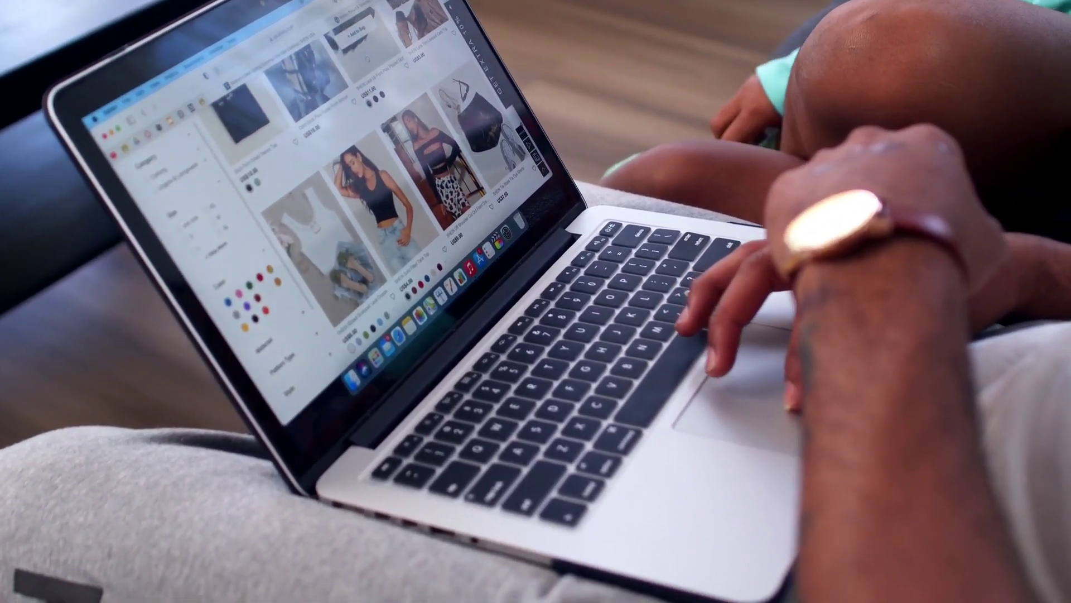
# Step: Jump to the How Charlie Works steps, then the workflow features section, from the top navigation
pyautogui.scroll(-5, 380, 212)
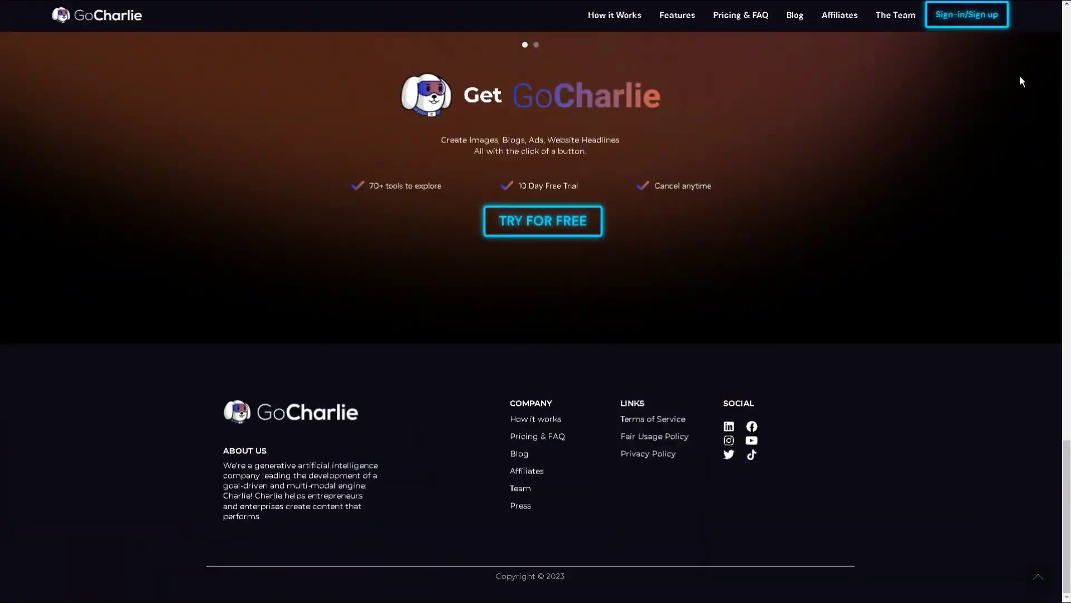
pyautogui.scroll(4, 1020, 76)
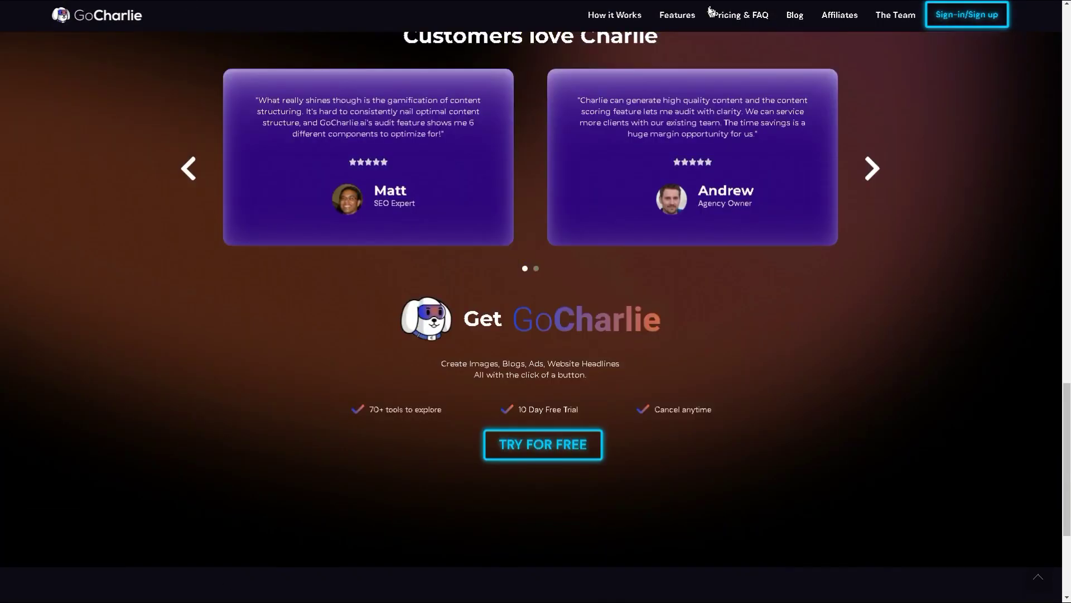
pyautogui.click(629, 14)
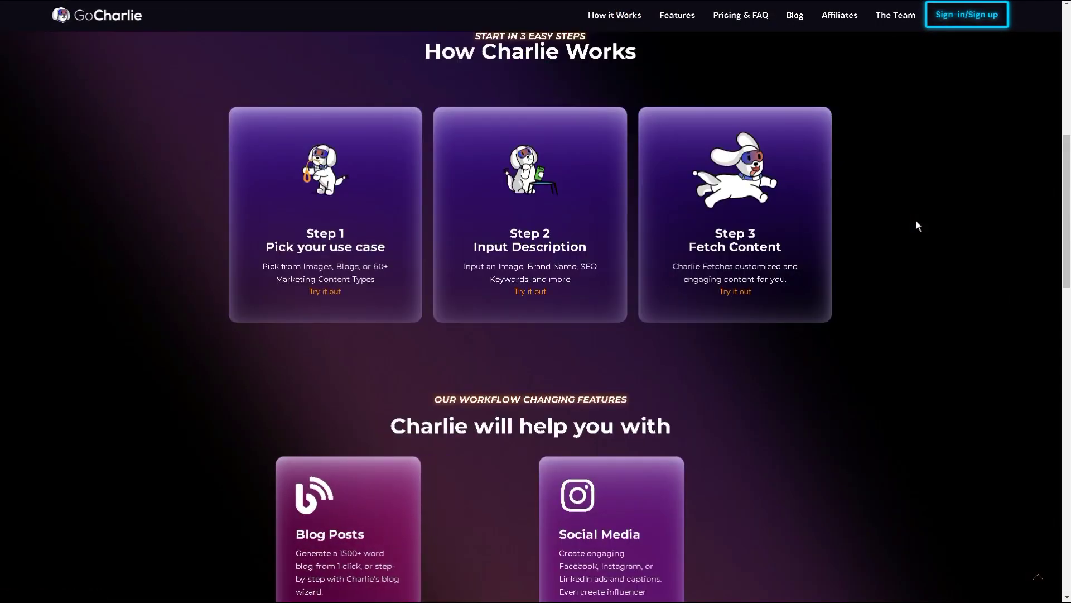
pyautogui.click(680, 16)
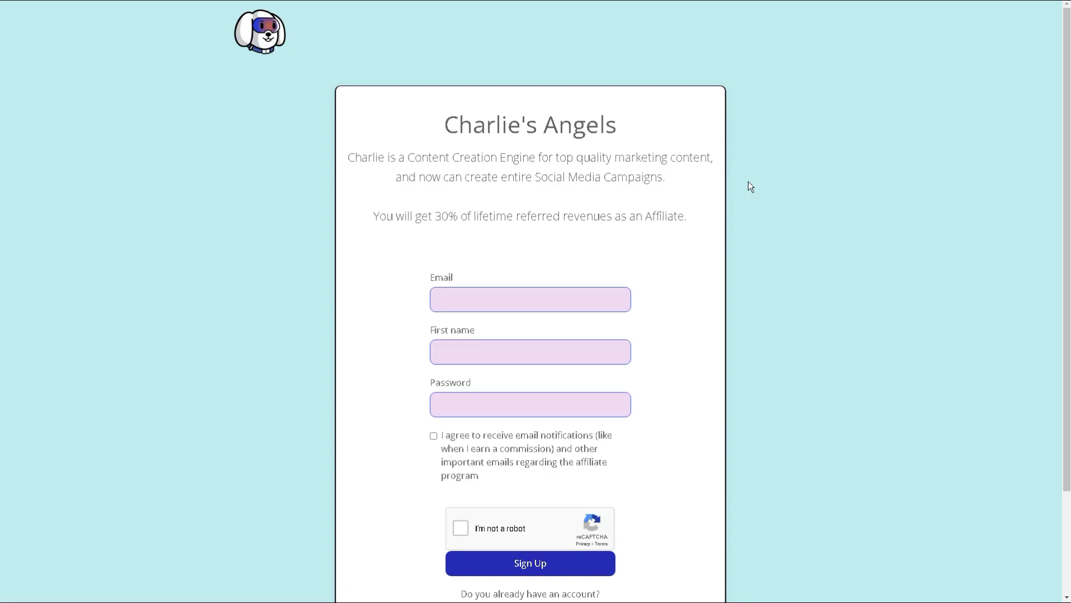
# Step: Scroll the homepage through features and testimonials to the footer's Company, links and social sections
pyautogui.scroll(-1, 751, 186)
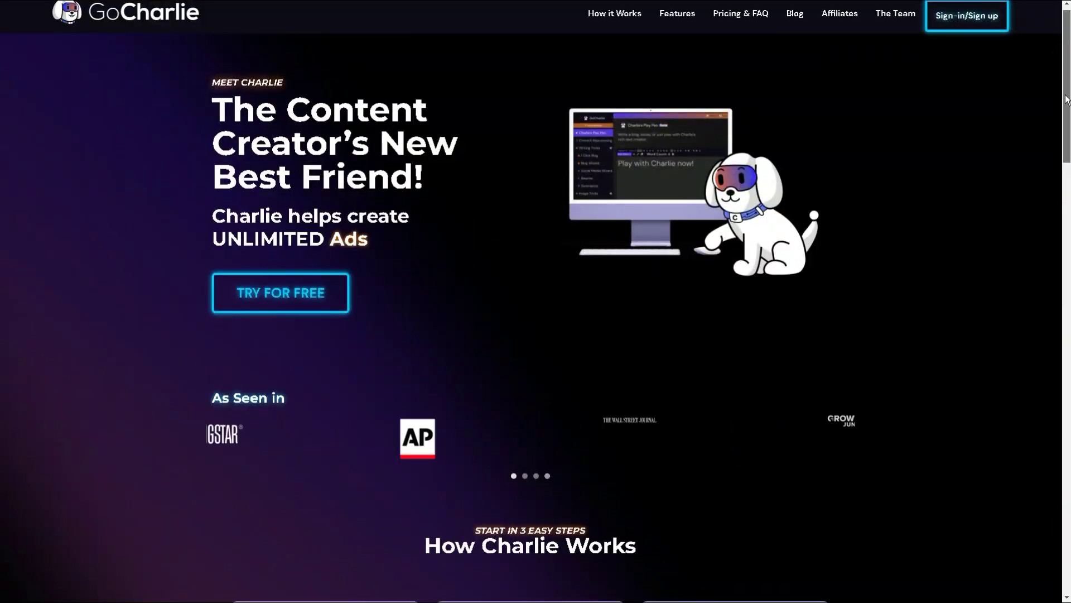
pyautogui.scroll(-4, 1065, 106)
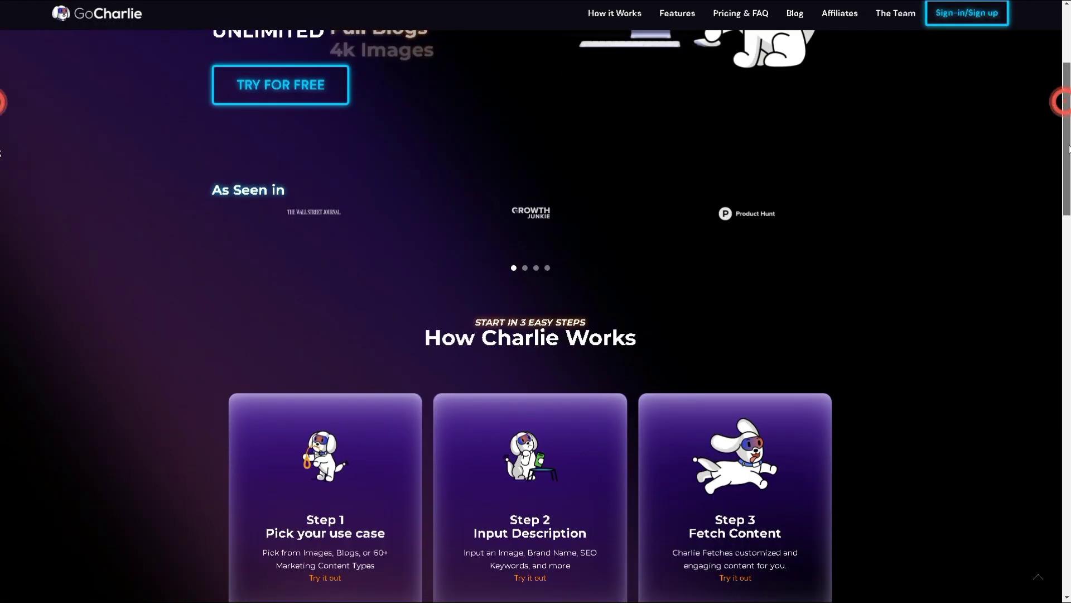
pyautogui.scroll(-3, 1065, 106)
pyautogui.scroll(-3, 1, 162)
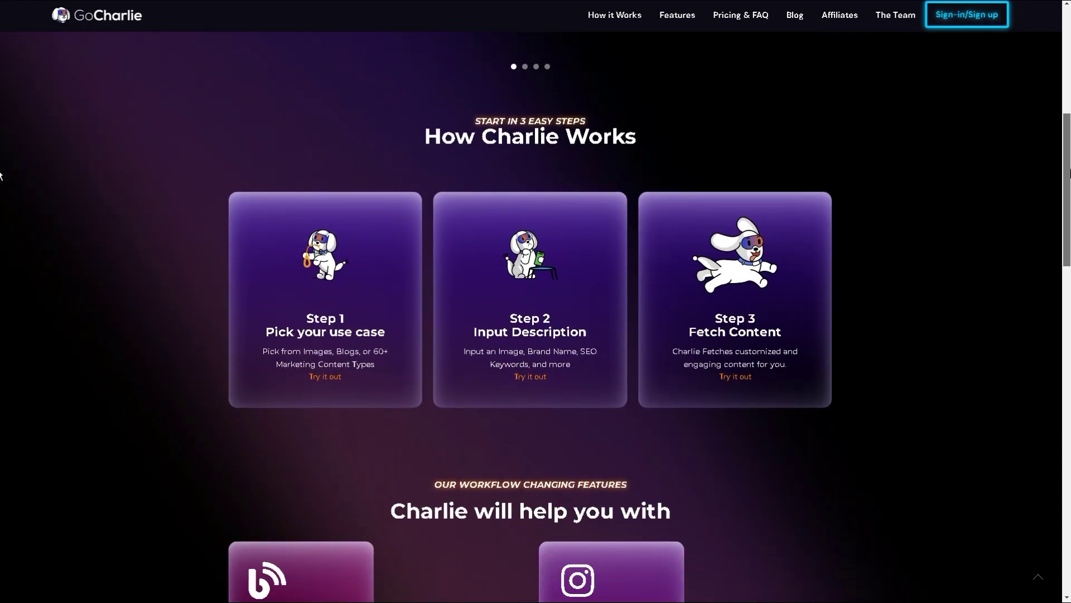
pyautogui.scroll(-3, 1, 196)
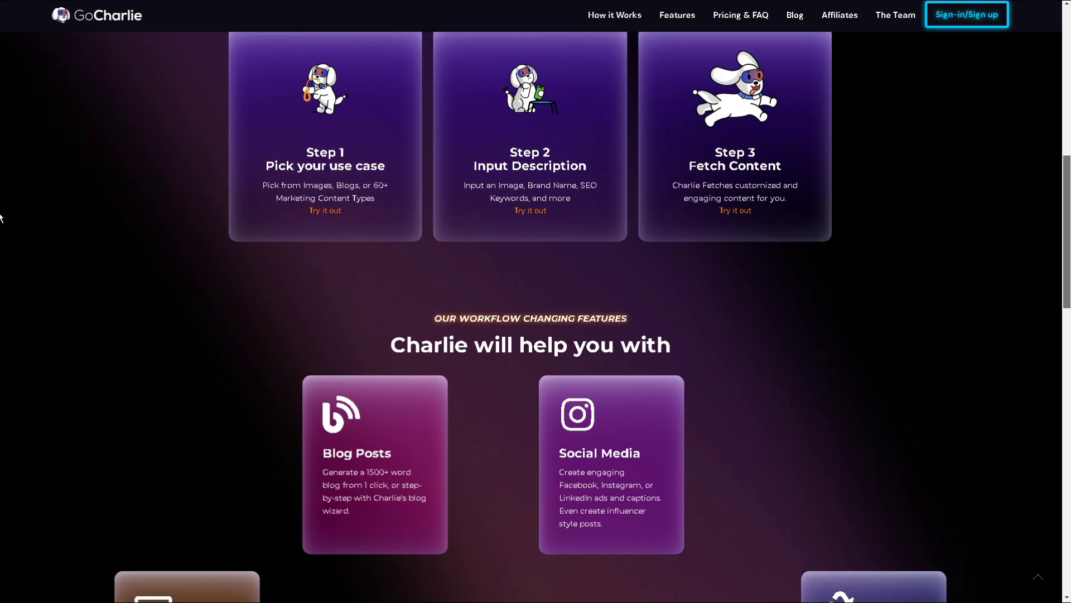
pyautogui.scroll(-3, 1, 246)
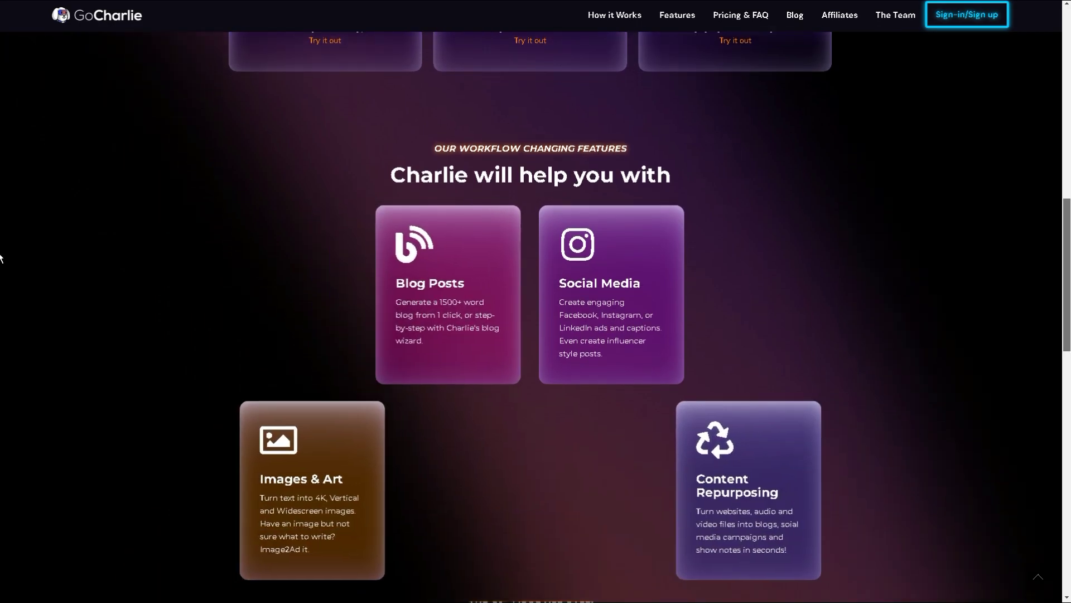
pyautogui.scroll(-2, 1, 284)
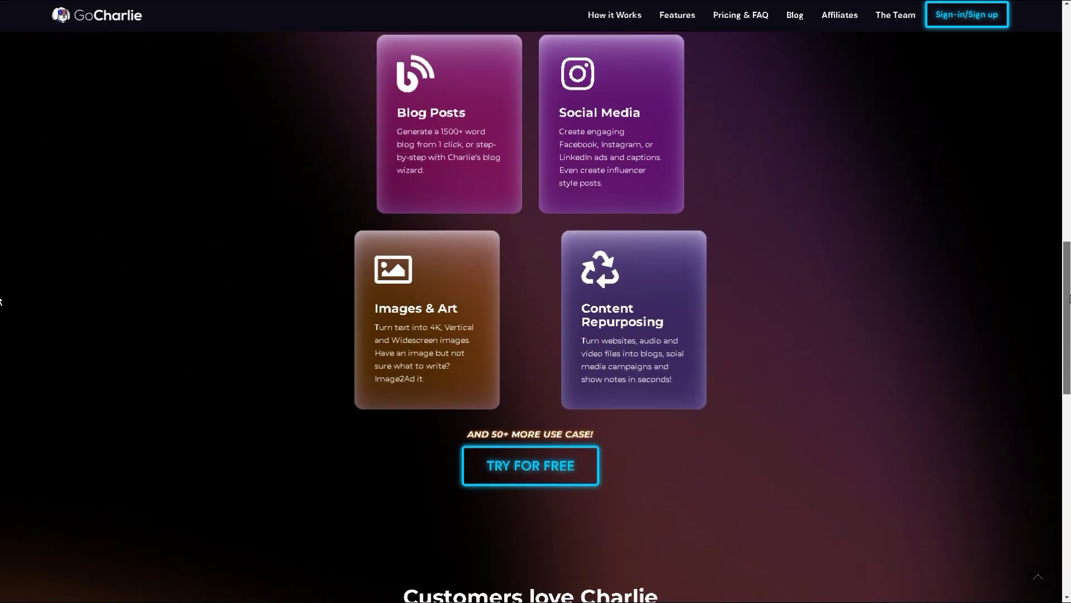
pyautogui.scroll(-2, 1, 308)
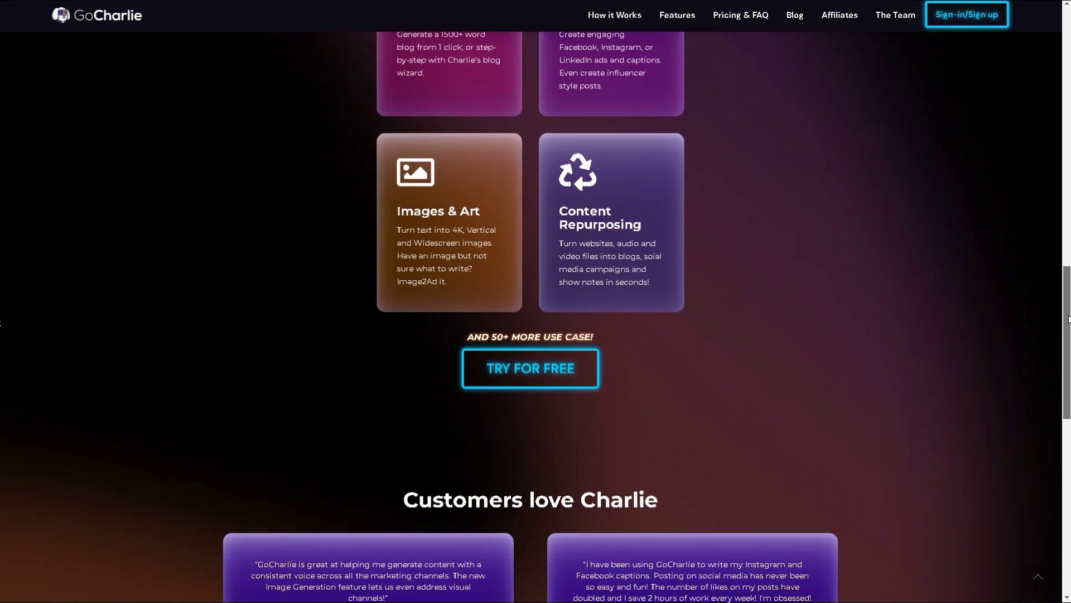
pyautogui.moveTo(1068, 322); pyautogui.dragTo(1068, 411)
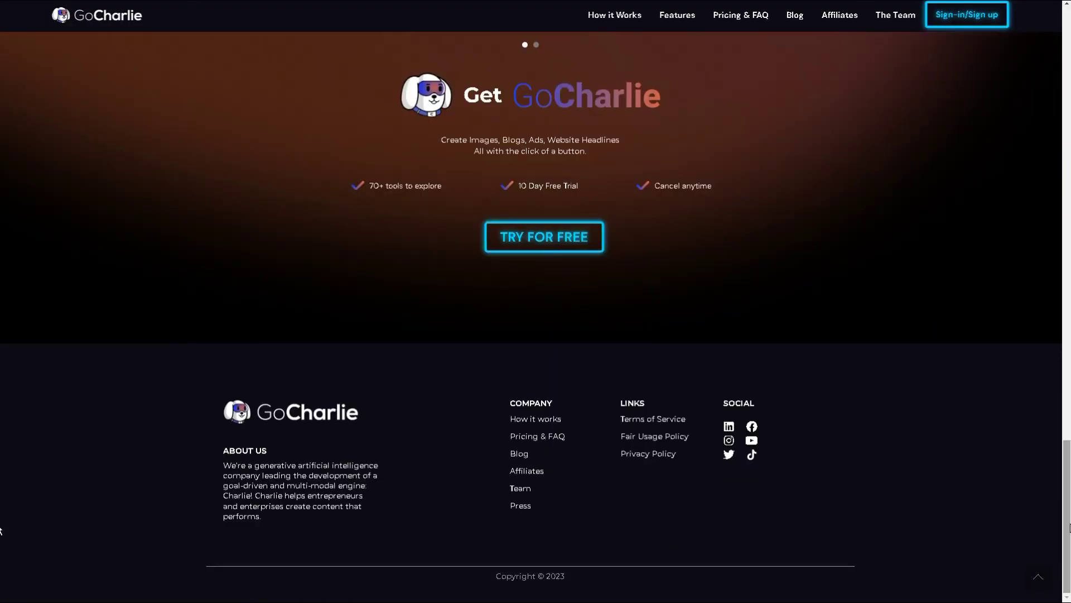
pyautogui.click(526, 471)
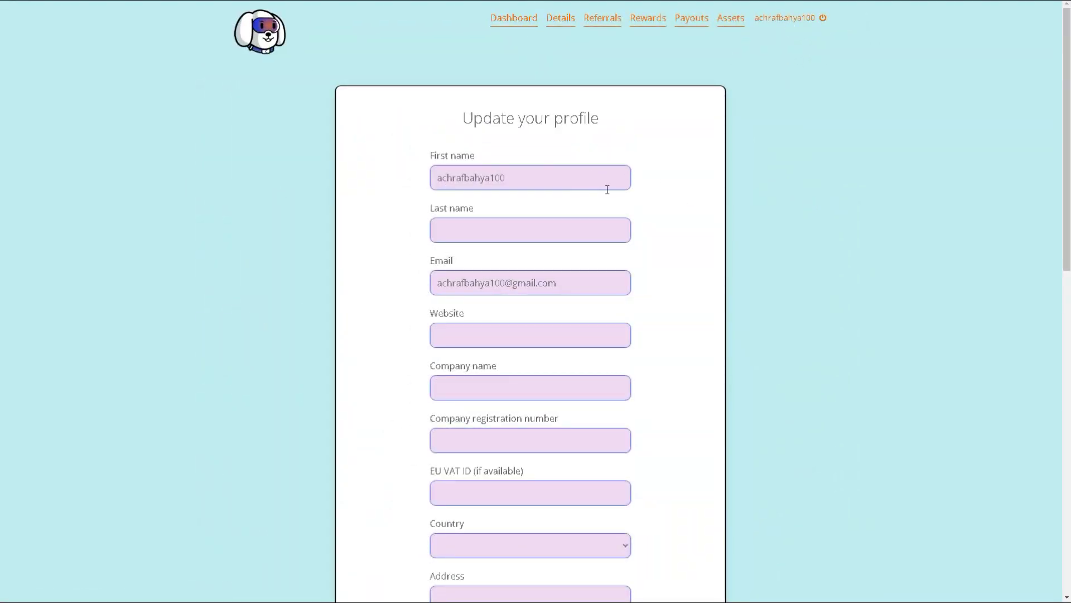
pyautogui.doubleClick(520, 179)
pyautogui.click(343, 194)
pyautogui.scroll(-2, 345, 195)
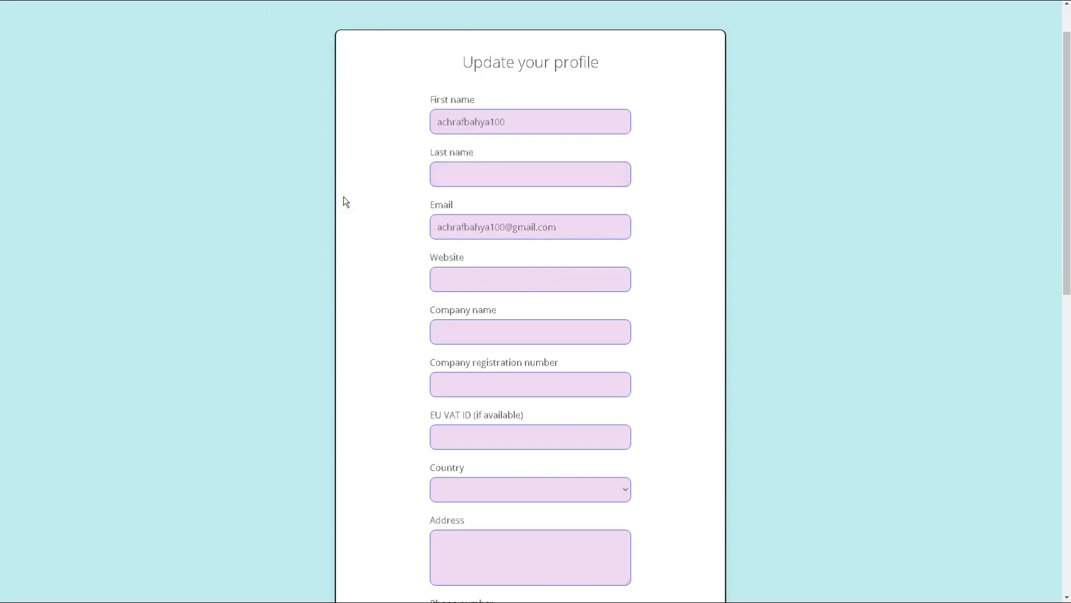
pyautogui.scroll(-2, 344, 195)
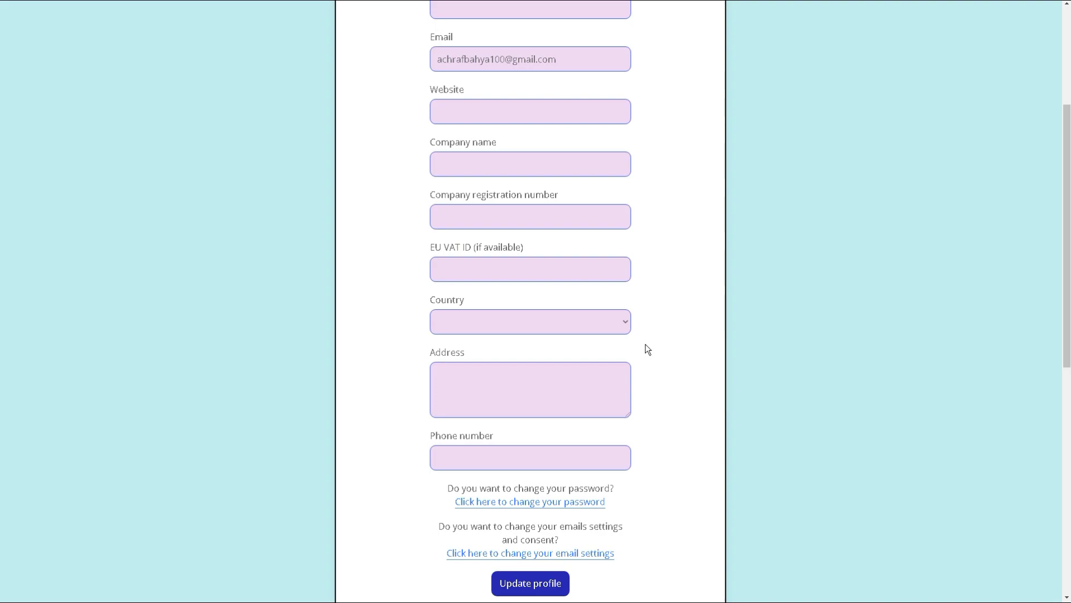
pyautogui.scroll(2, 647, 347)
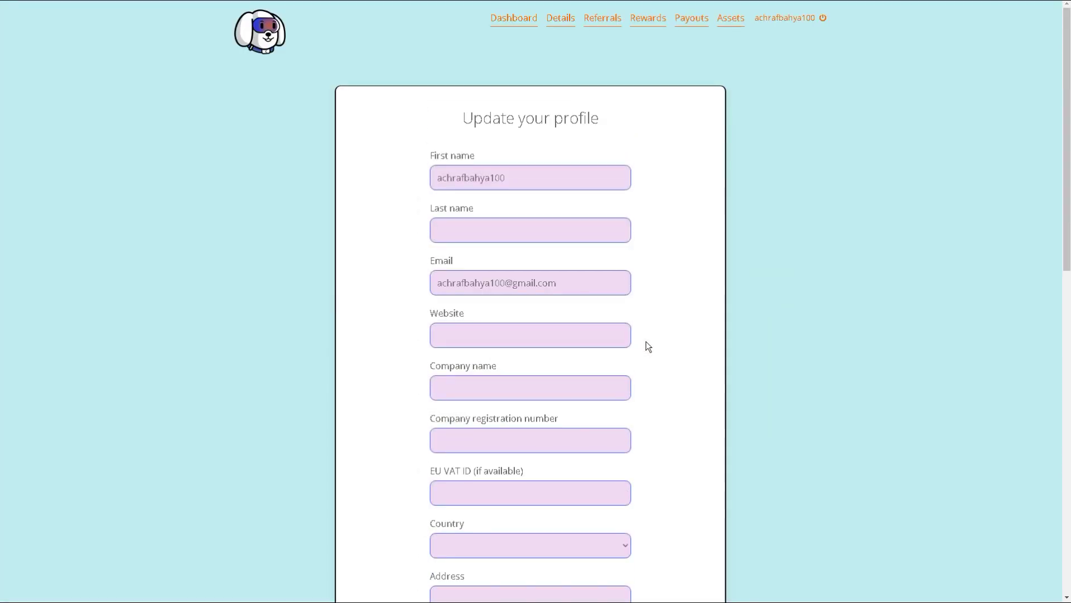
pyautogui.scroll(-9, 646, 344)
pyautogui.scroll(-4, 559, 489)
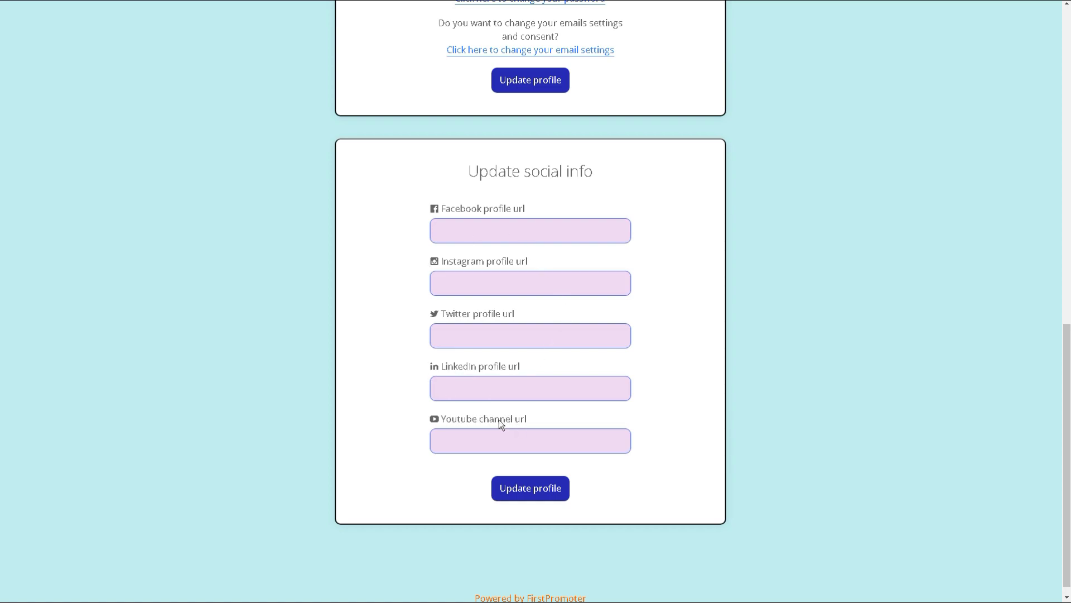
pyautogui.scroll(-1, 500, 420)
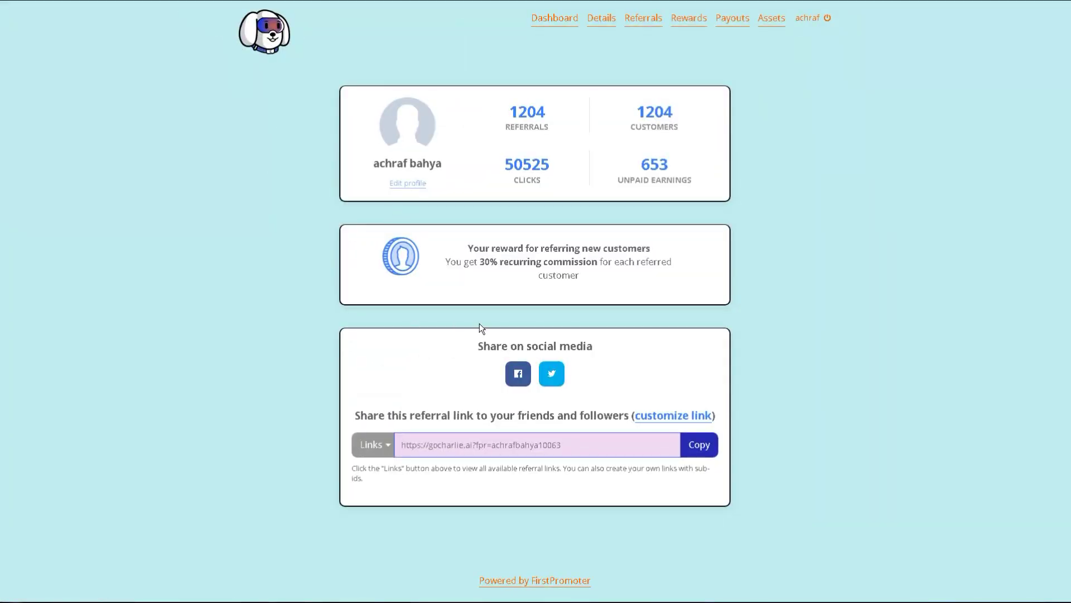
# Step: Highlight the referral link and the unpaid earnings figure 653, then clear each selection
pyautogui.moveTo(564, 448); pyautogui.dragTo(369, 467)
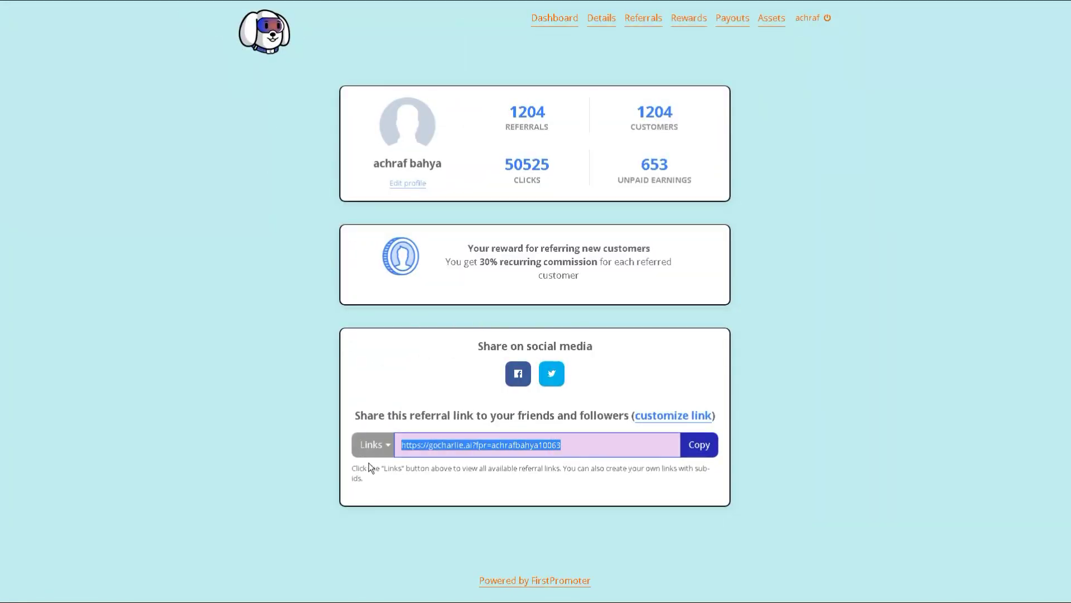
pyautogui.click(788, 423)
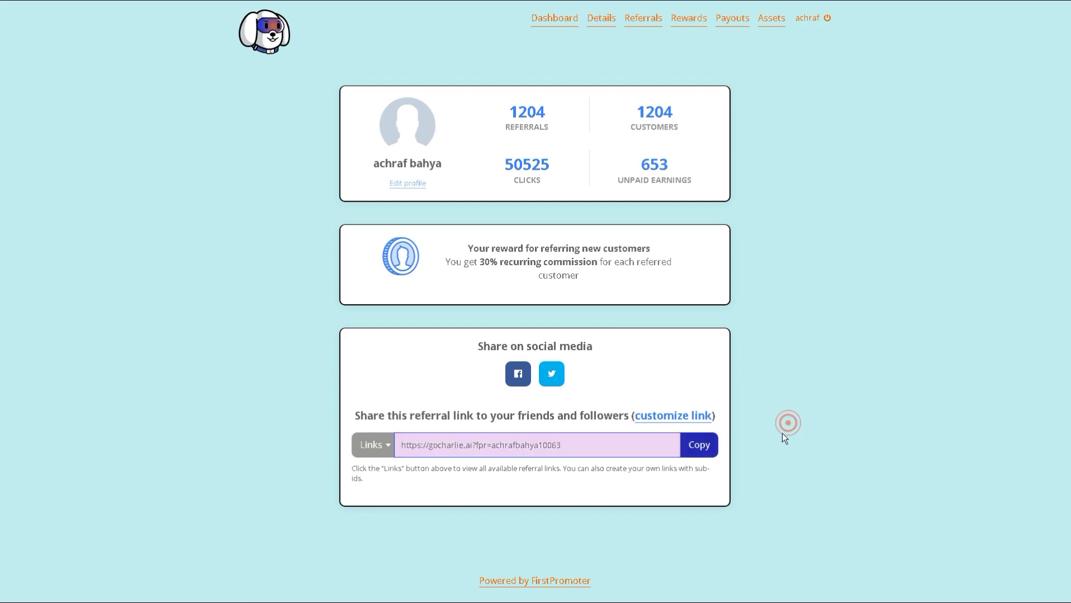
pyautogui.moveTo(678, 166); pyautogui.dragTo(634, 171)
pyautogui.click(620, 155)
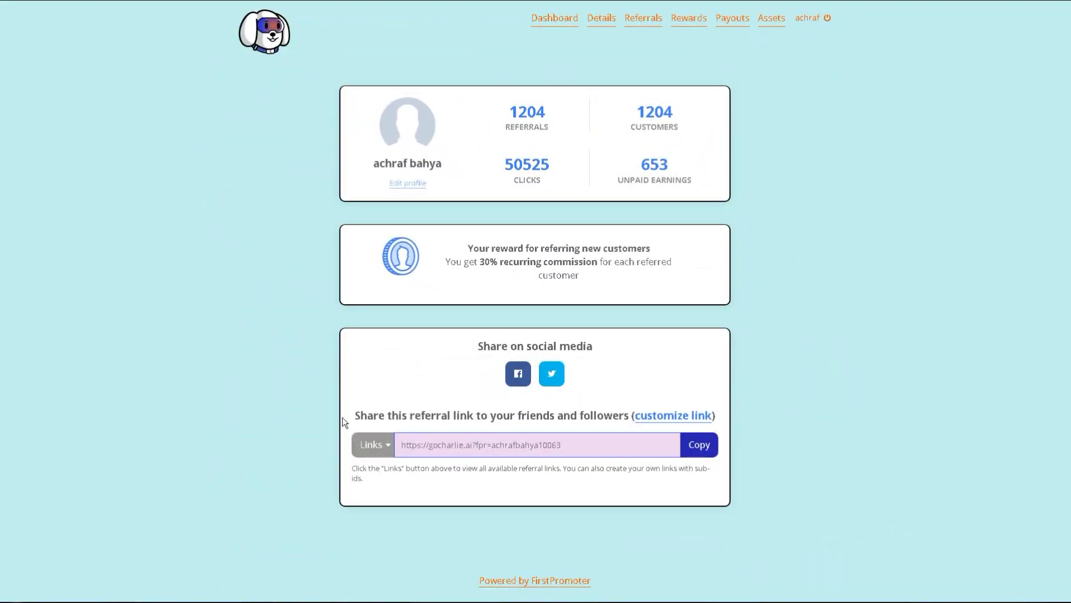
# Step: Show the referral links table and copy the full referral URL to the clipboard
pyautogui.click(385, 449)
pyautogui.scroll(-2, 389, 450)
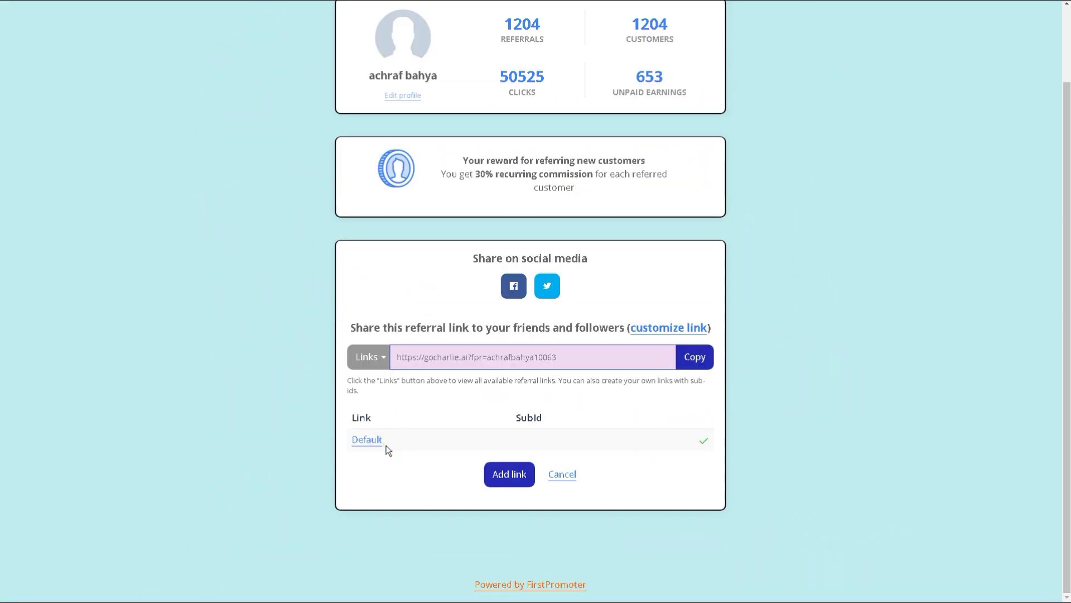
pyautogui.scroll(2, 388, 449)
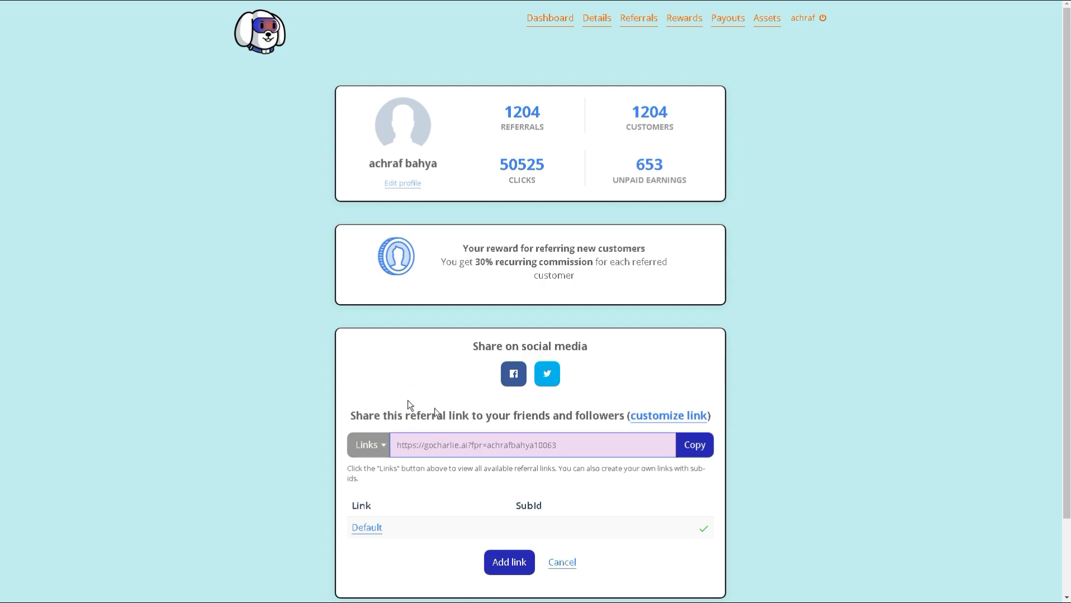
pyautogui.tripleClick(579, 447)
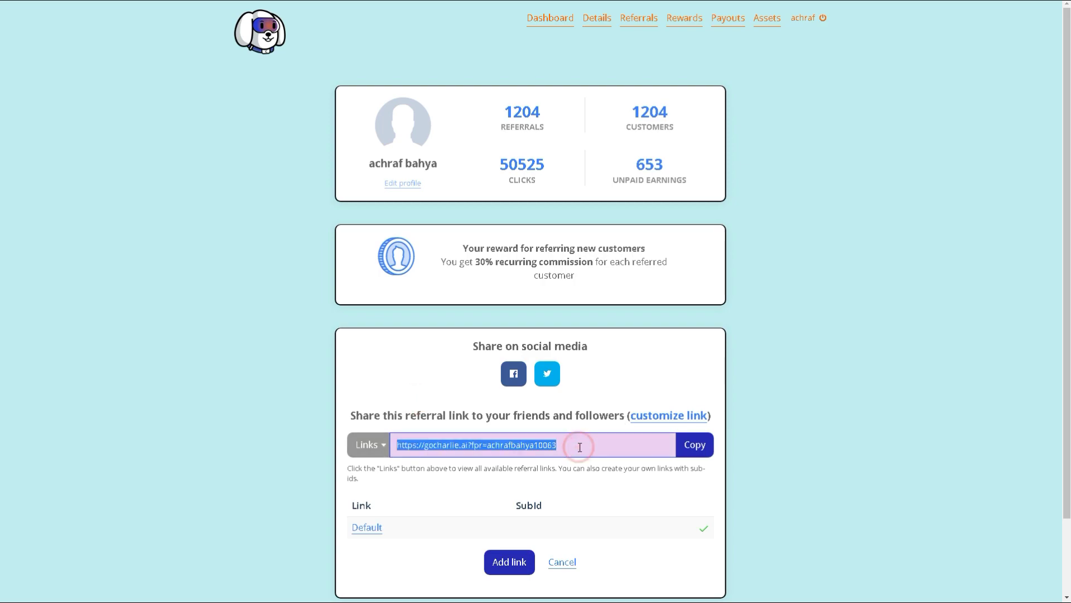
pyautogui.click(697, 447)
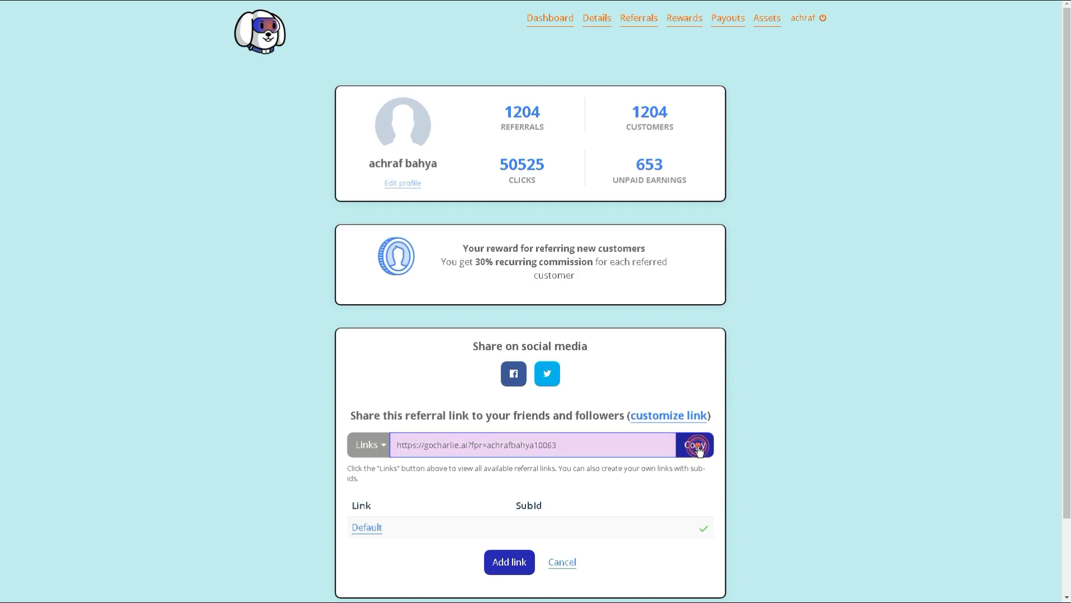
pyautogui.click(646, 356)
# Step: Highlight the four referral statistics, the 653 earnings figure and the commission reward description
pyautogui.moveTo(490, 104); pyautogui.dragTo(686, 192)
pyautogui.click(698, 165)
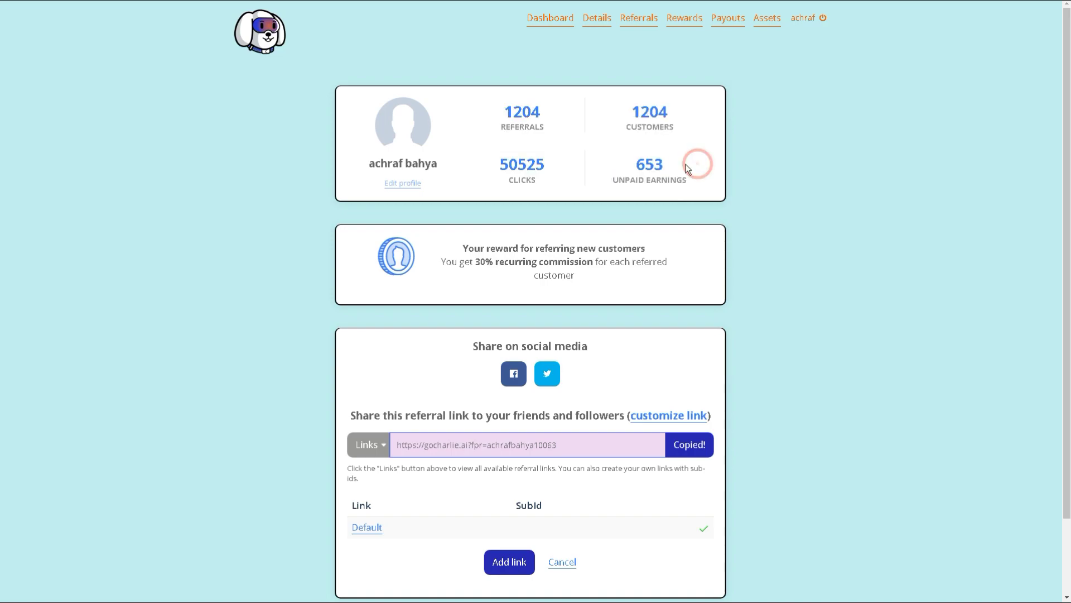
pyautogui.moveTo(639, 166); pyautogui.dragTo(635, 167)
pyautogui.click(637, 191)
pyautogui.moveTo(559, 272); pyautogui.dragTo(443, 246)
pyautogui.click(423, 292)
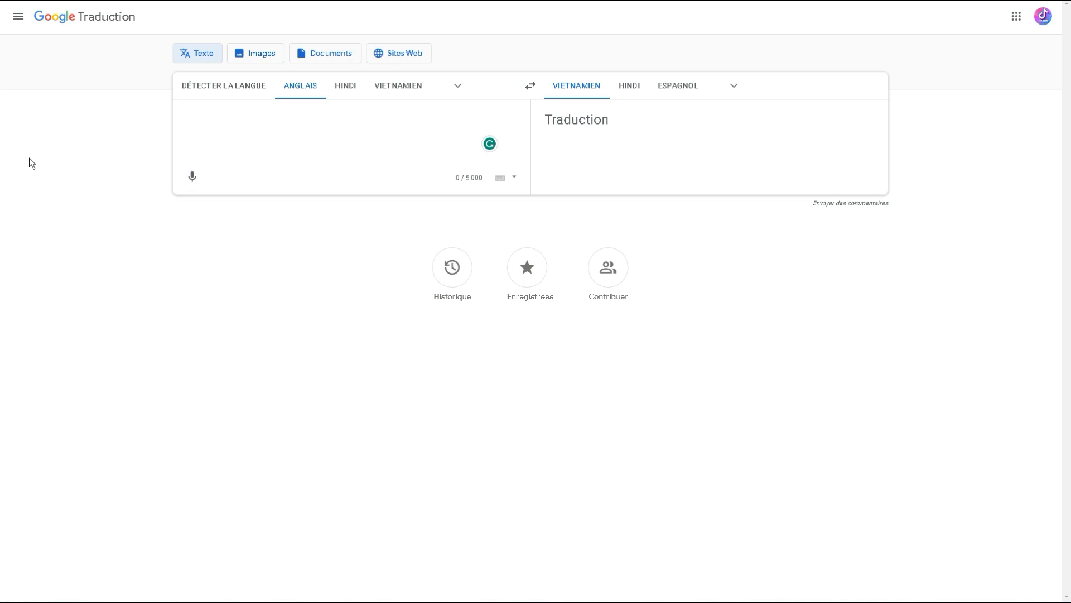
# Step: Set Français as the target language by searching 'fr' in the language list
pyautogui.click(732, 87)
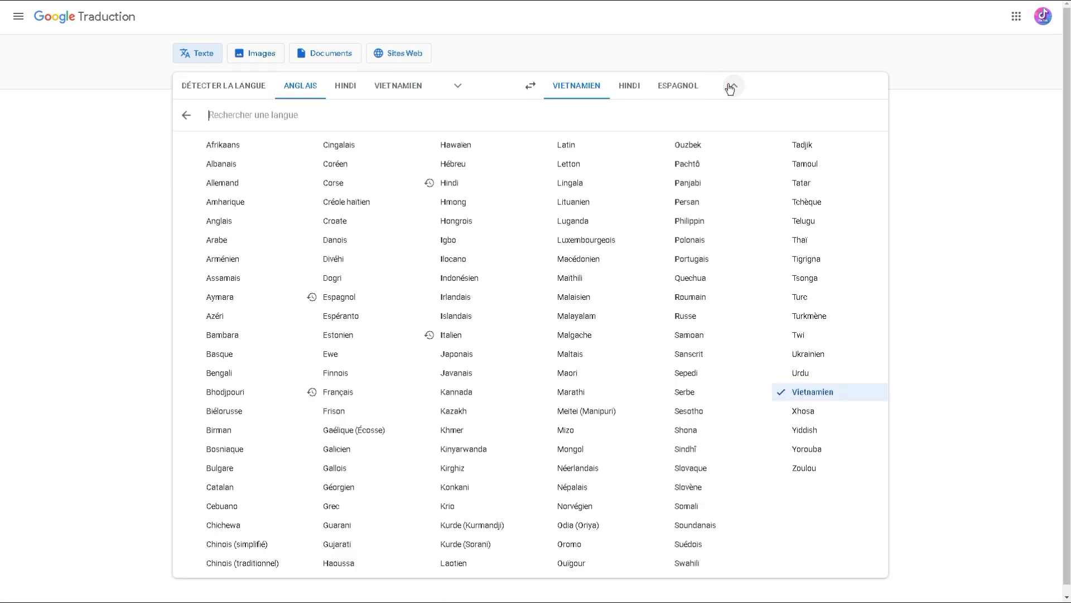
pyautogui.write('fr')
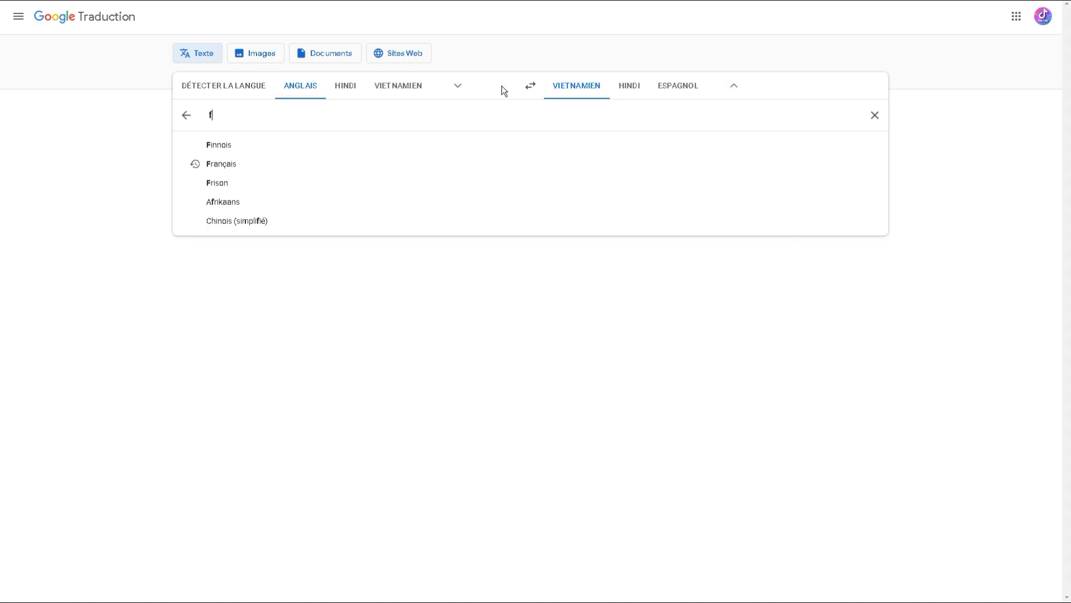
pyautogui.click(204, 144)
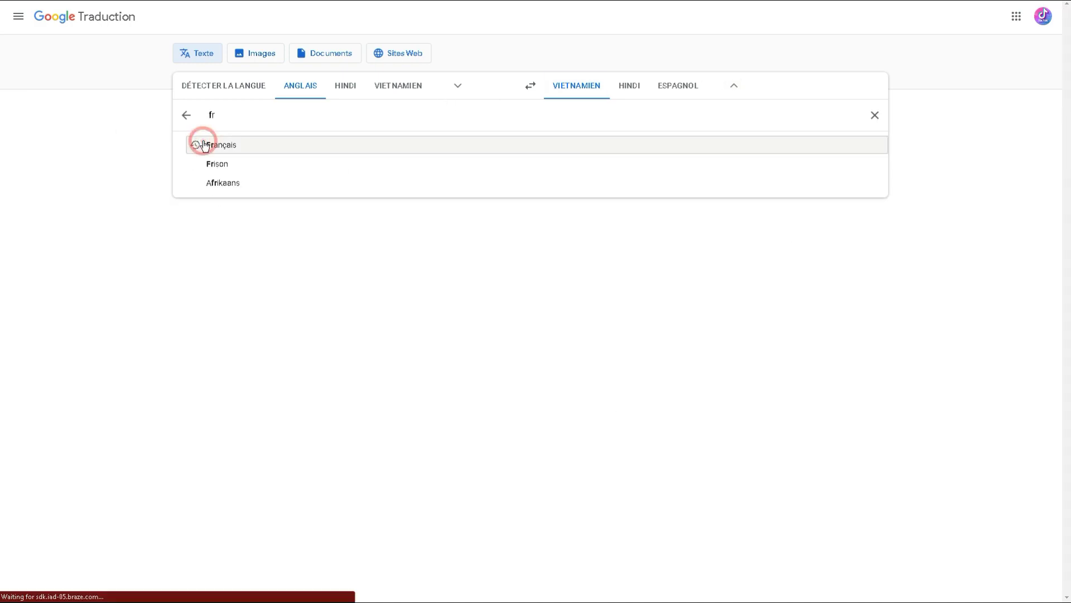
pyautogui.click(127, 167)
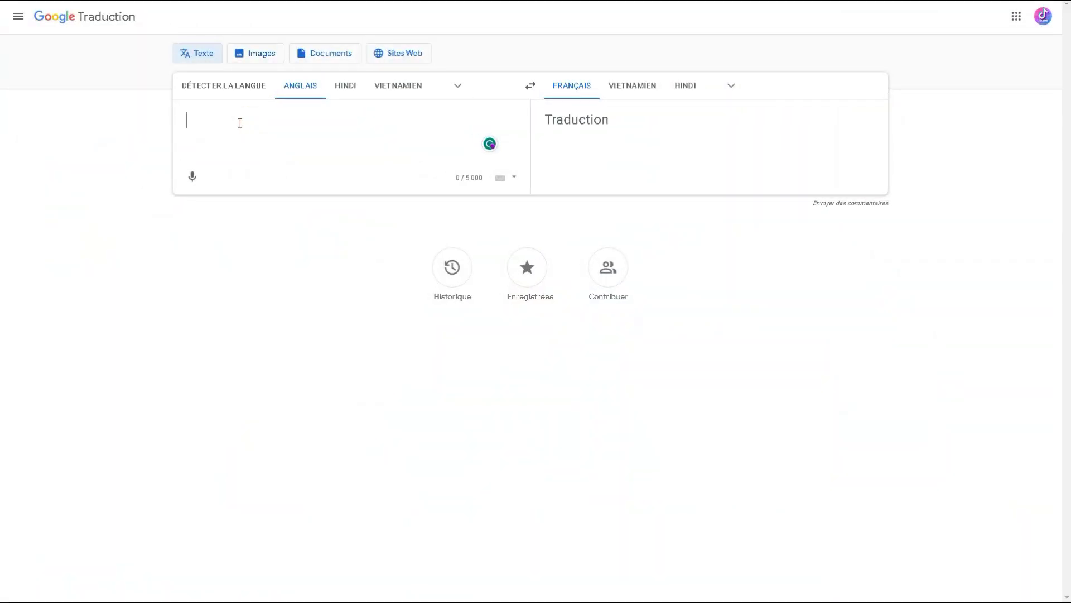
# Step: Enter 'gym in pari' as the English source text to translate
pyautogui.write('gym ')
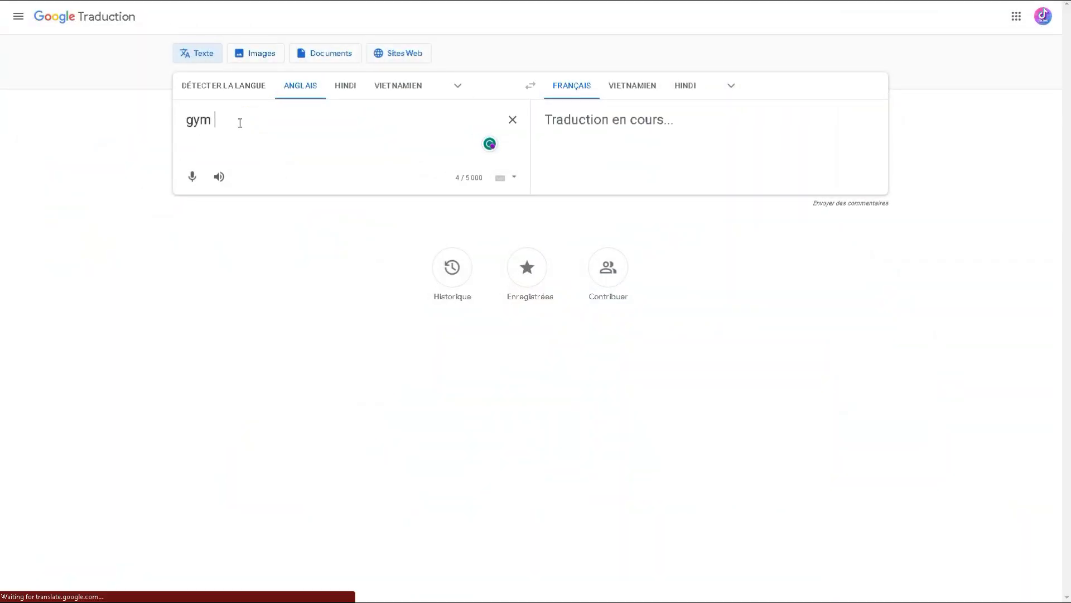
pyautogui.write('in ')
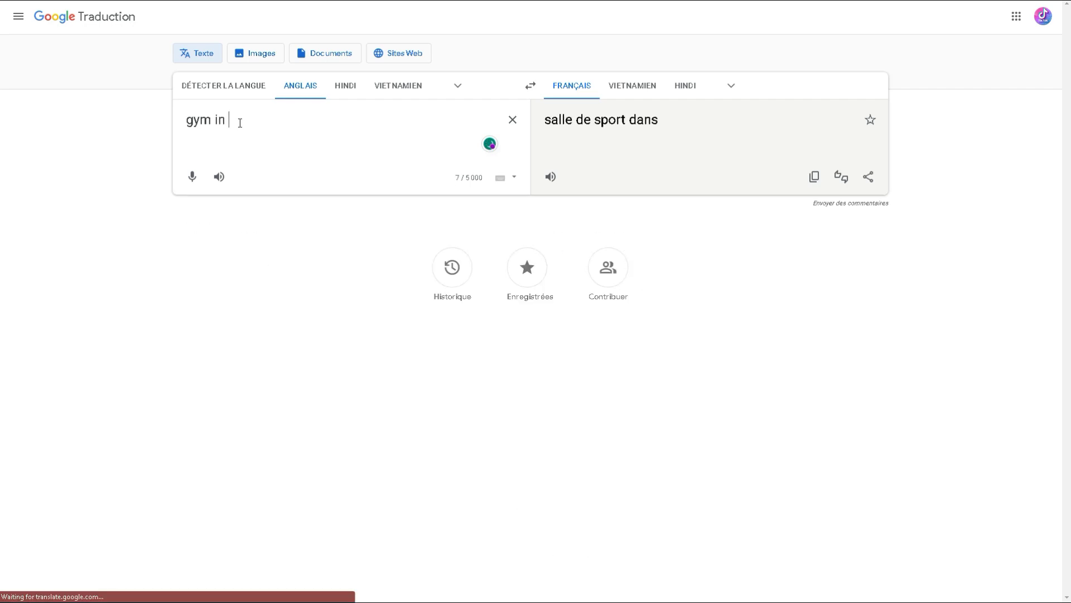
pyautogui.write('pa')
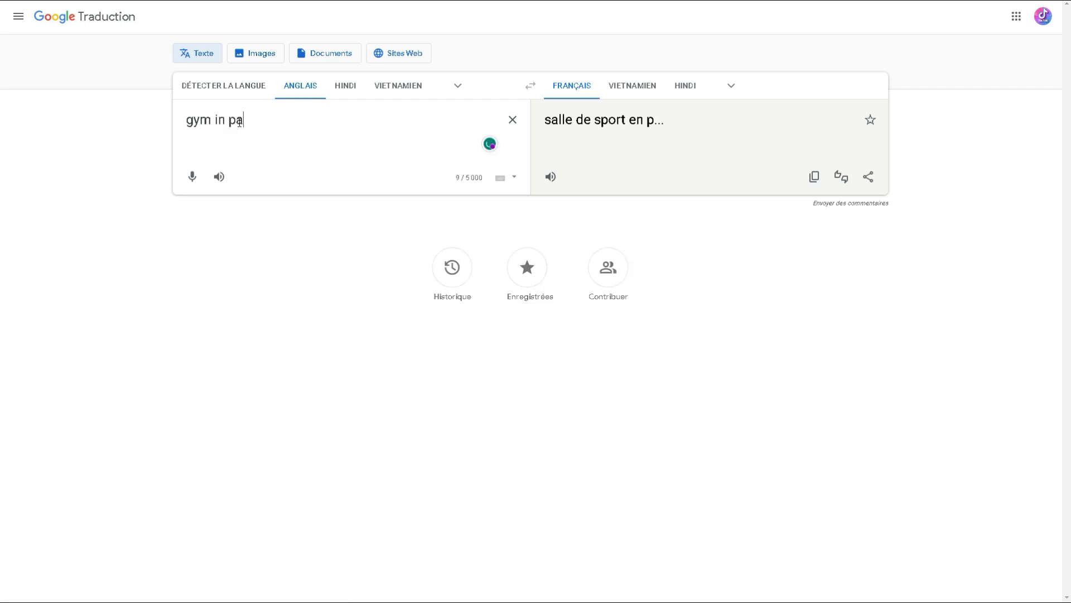
pyautogui.write('ri')
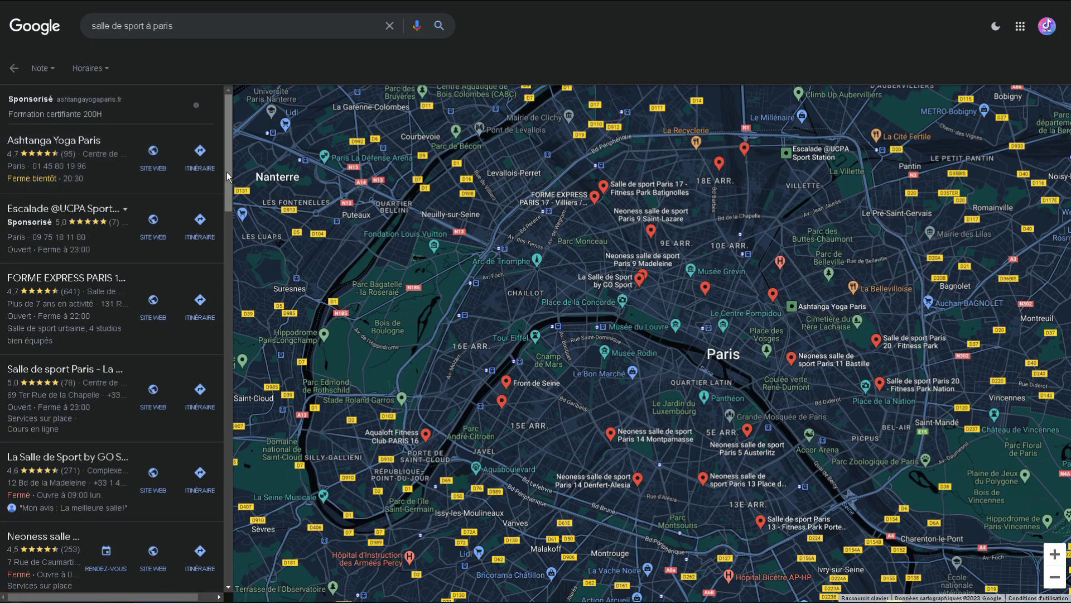
# Step: Browse the Paris gym results and open the Neoness salle de sport's website
pyautogui.moveTo(226, 172); pyautogui.dragTo(236, 52)
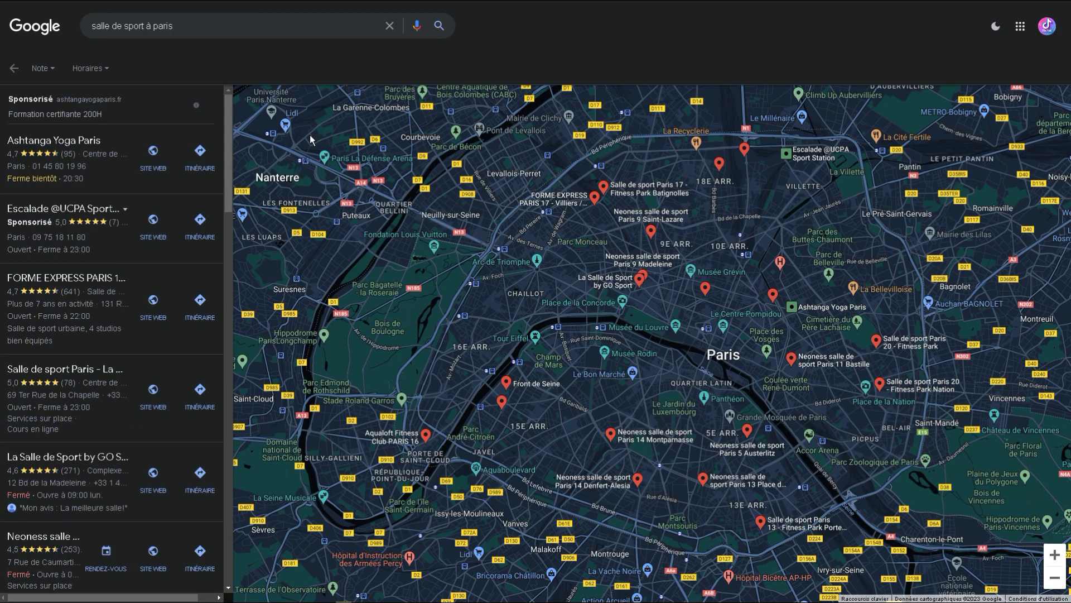
pyautogui.scroll(5, 581, 317)
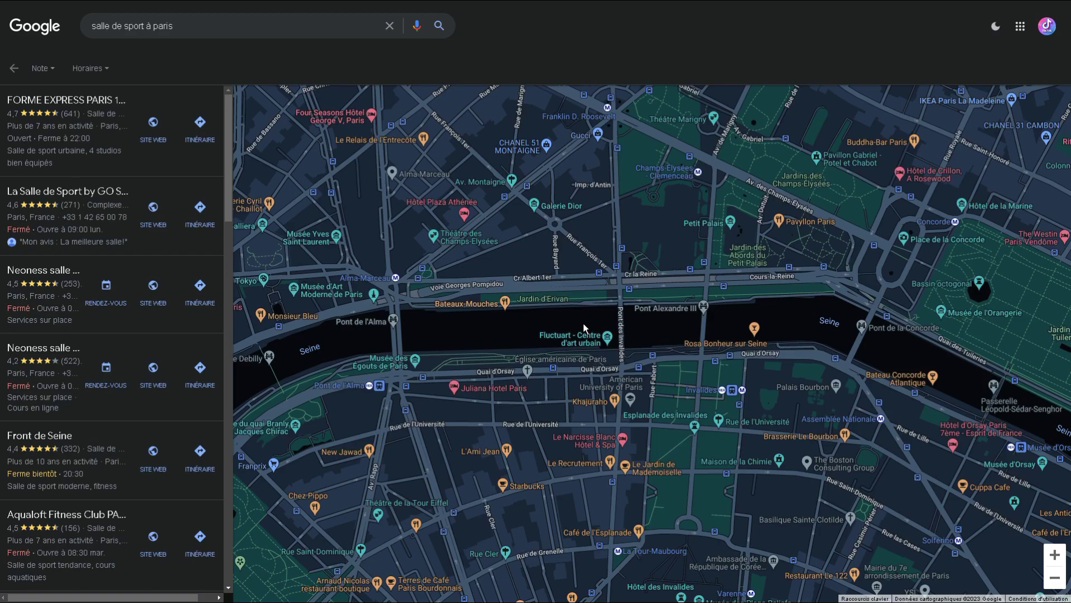
pyautogui.scroll(-3, 584, 323)
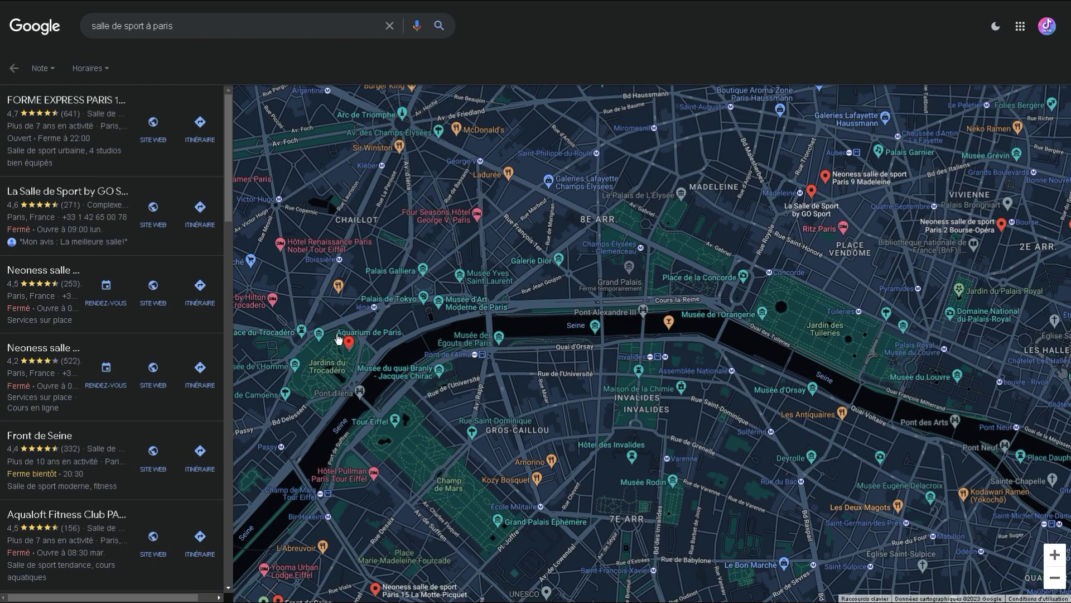
pyautogui.scroll(-2, 139, 299)
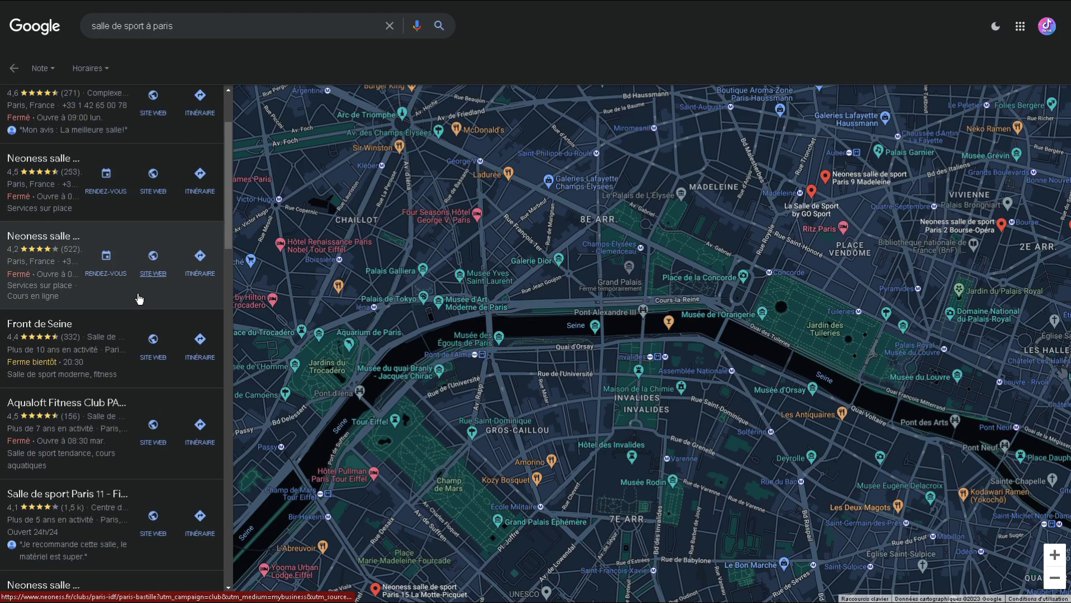
pyautogui.scroll(-1, 139, 298)
pyautogui.scroll(-1, 140, 298)
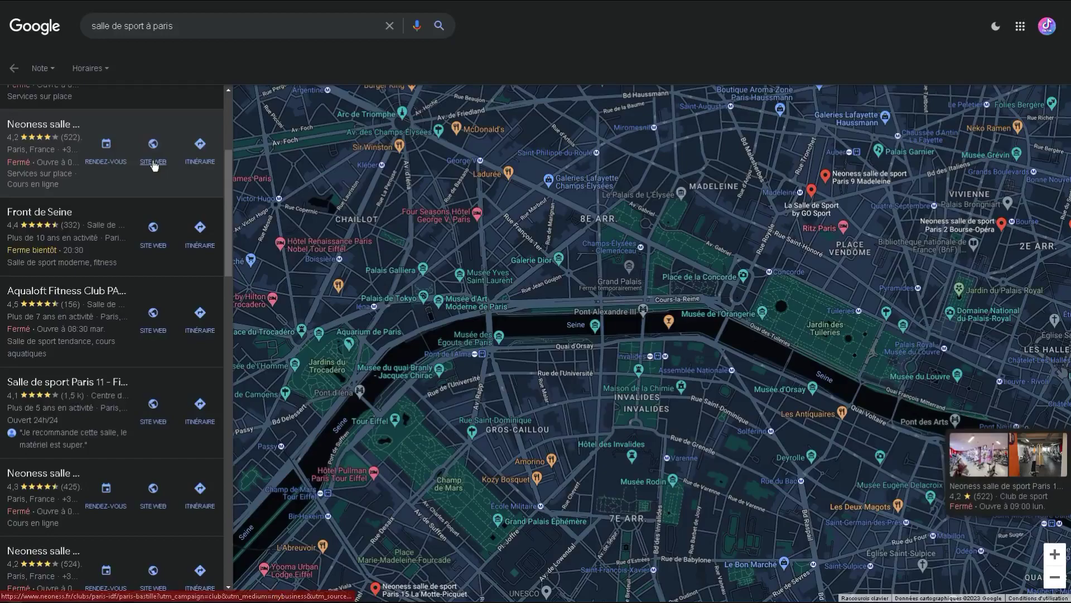
pyautogui.click(154, 163)
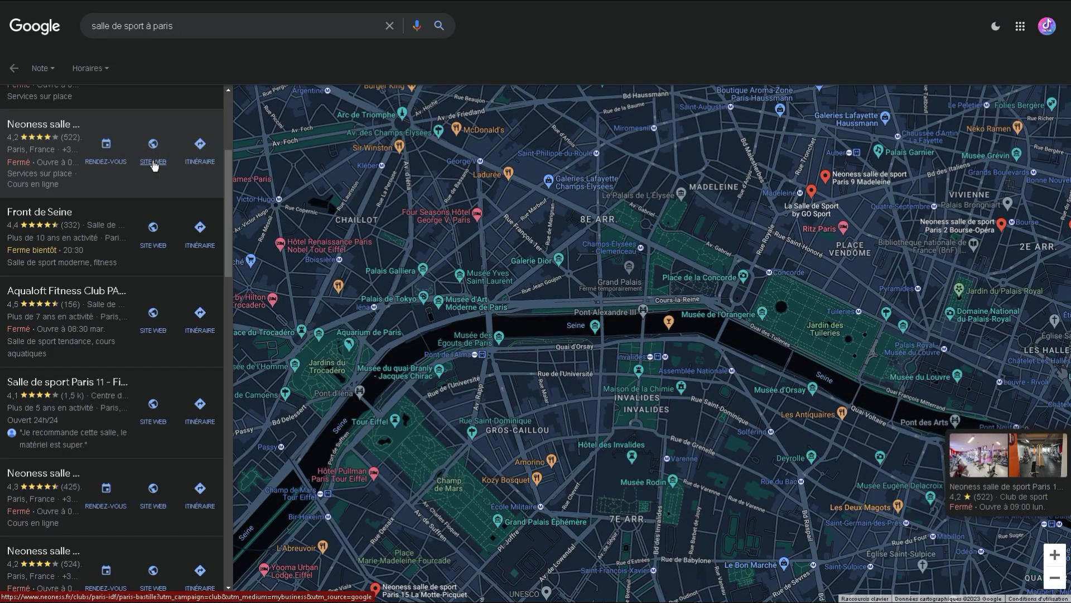
pyautogui.click(153, 161)
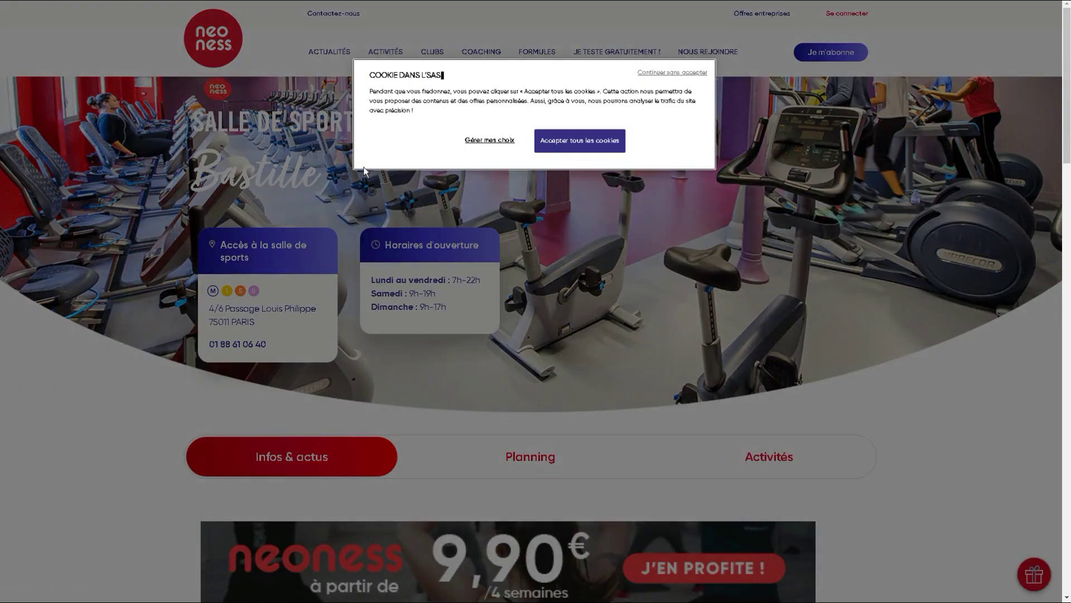
# Step: Accept all cookies and scroll down through the Neoness Bastille club page
pyautogui.click(562, 144)
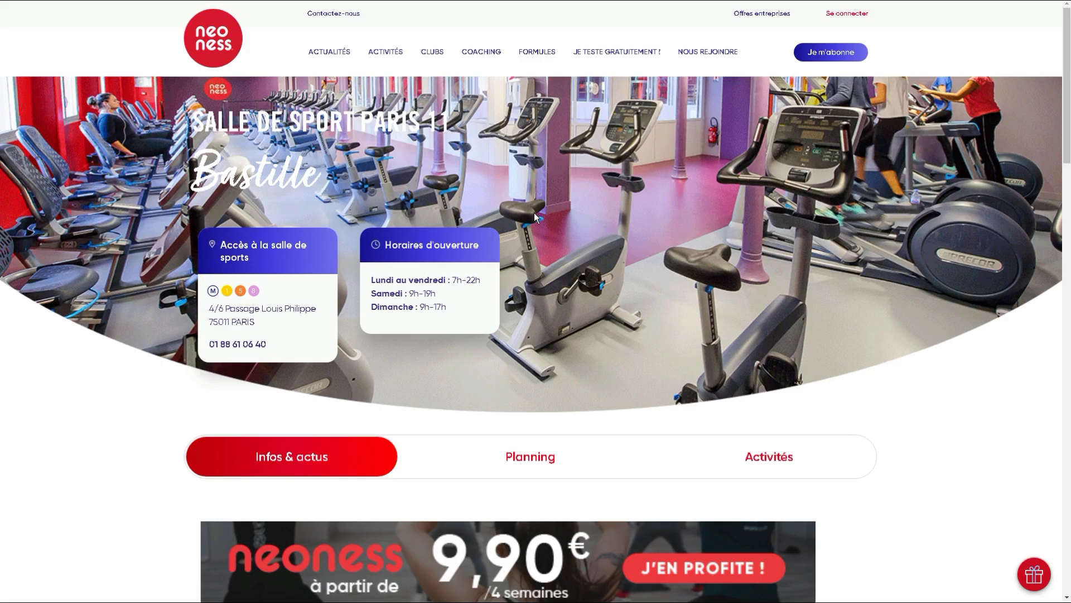
pyautogui.scroll(-10, 534, 217)
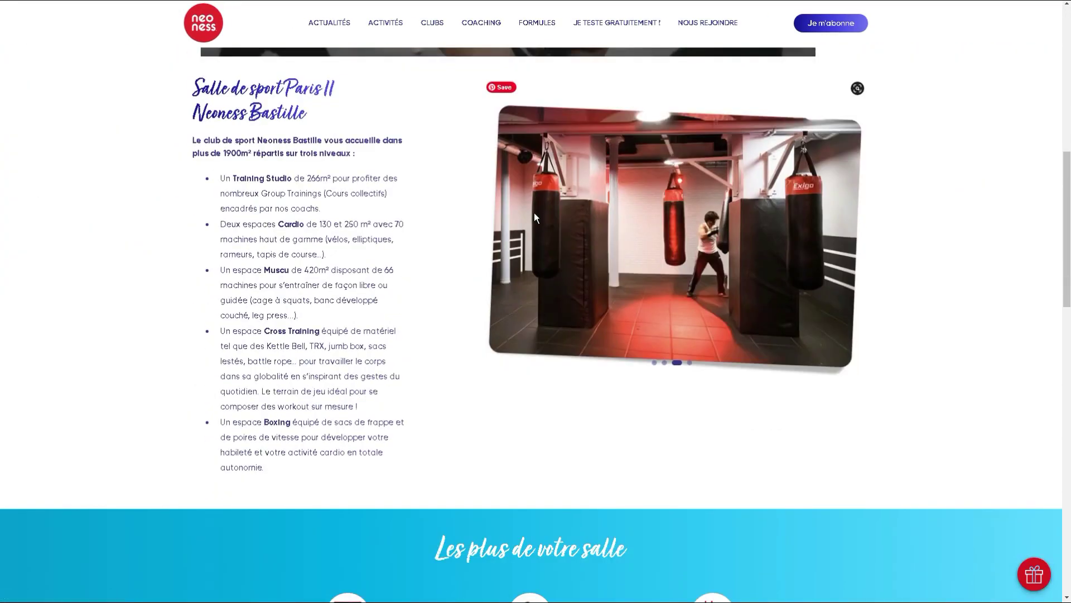
pyautogui.scroll(-8, 534, 217)
pyautogui.scroll(-8, 534, 217)
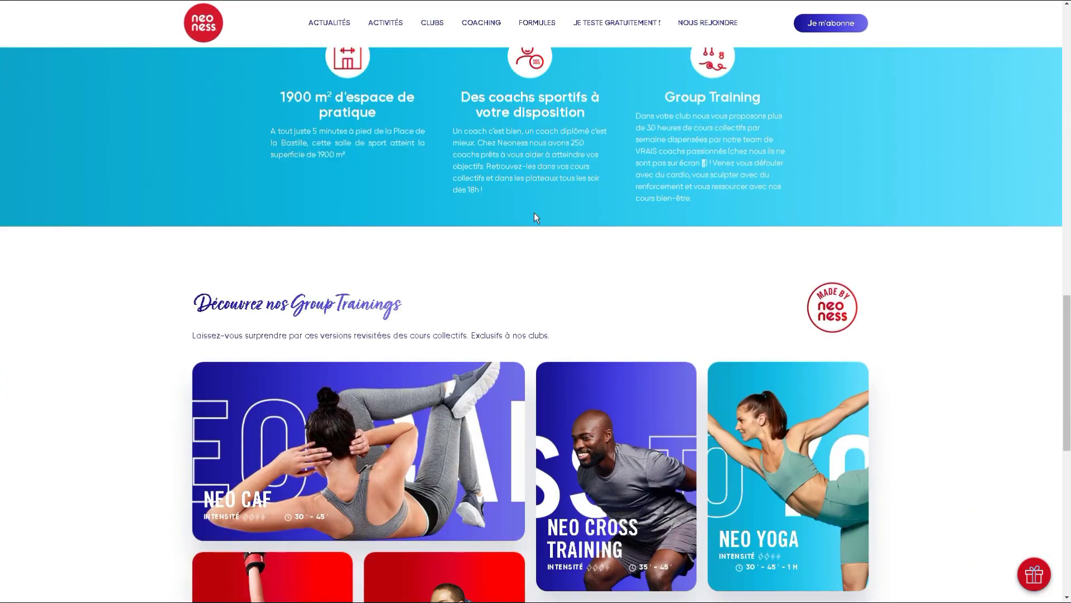
pyautogui.scroll(-4, 534, 217)
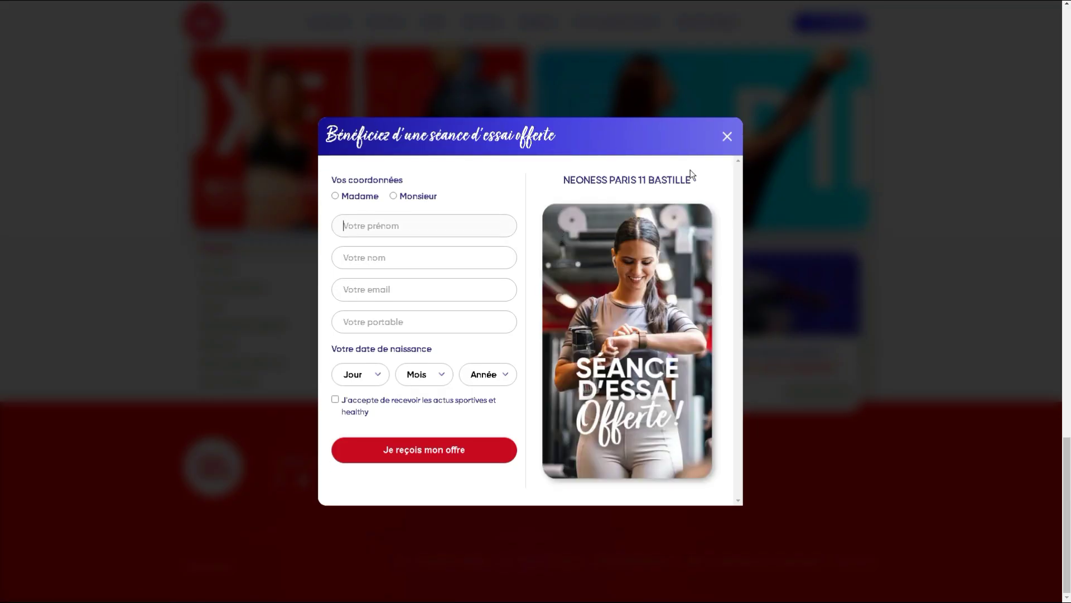
# Step: Close the free-trial offer popup and review the club page's facilities and classes
pyautogui.click(729, 138)
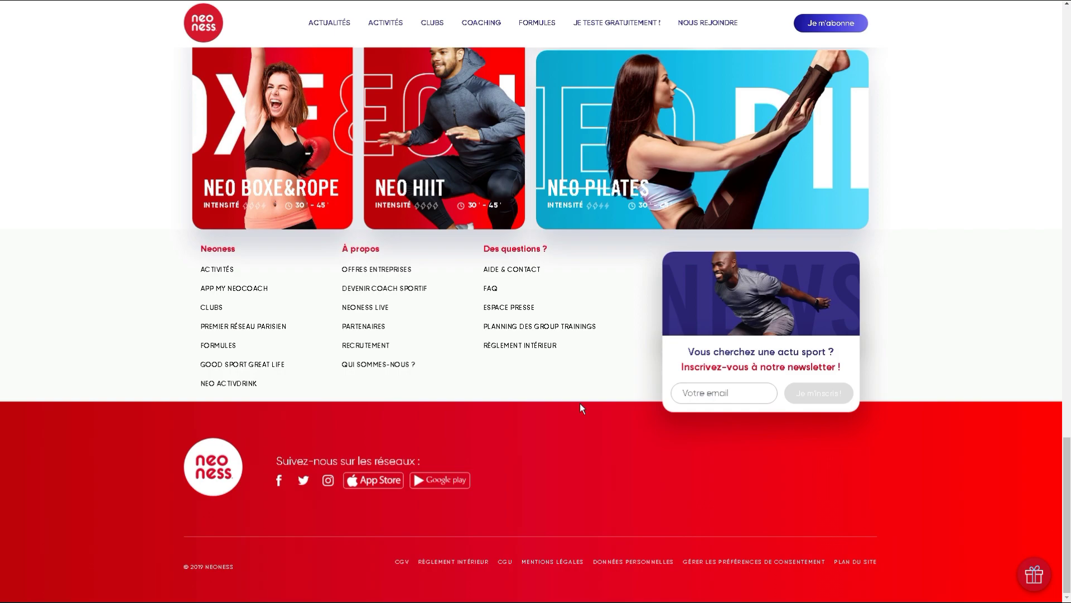
pyautogui.scroll(15, 580, 403)
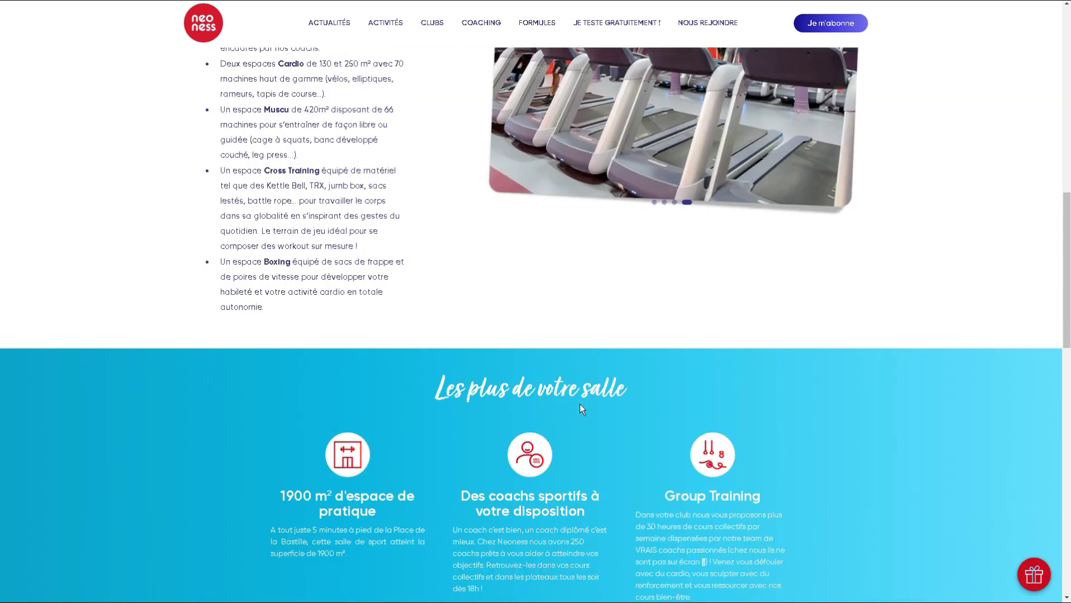
pyautogui.scroll(10, 580, 403)
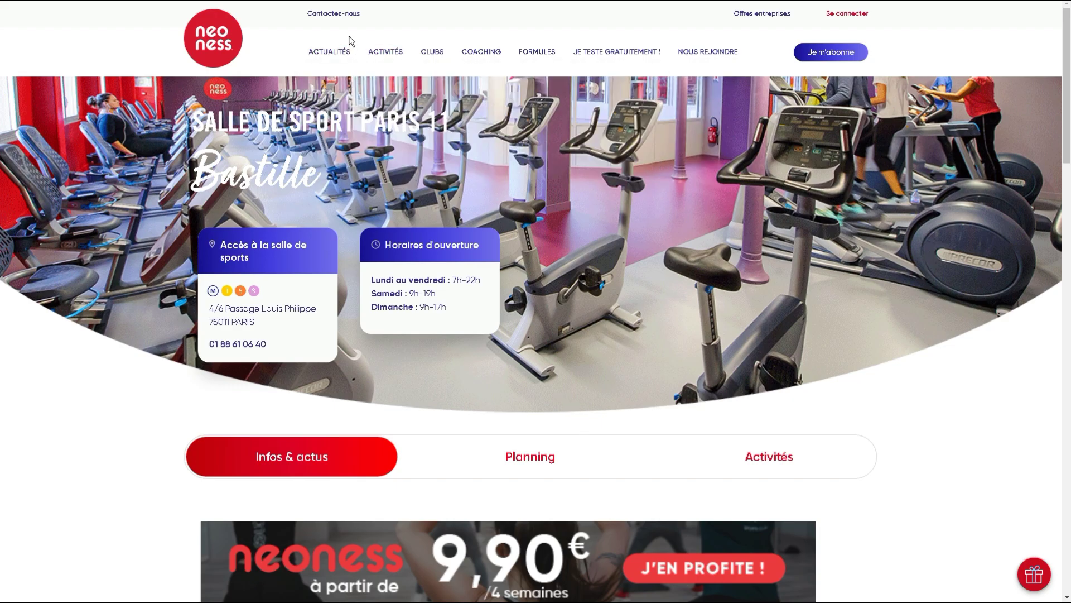
pyautogui.scroll(-20, 349, 35)
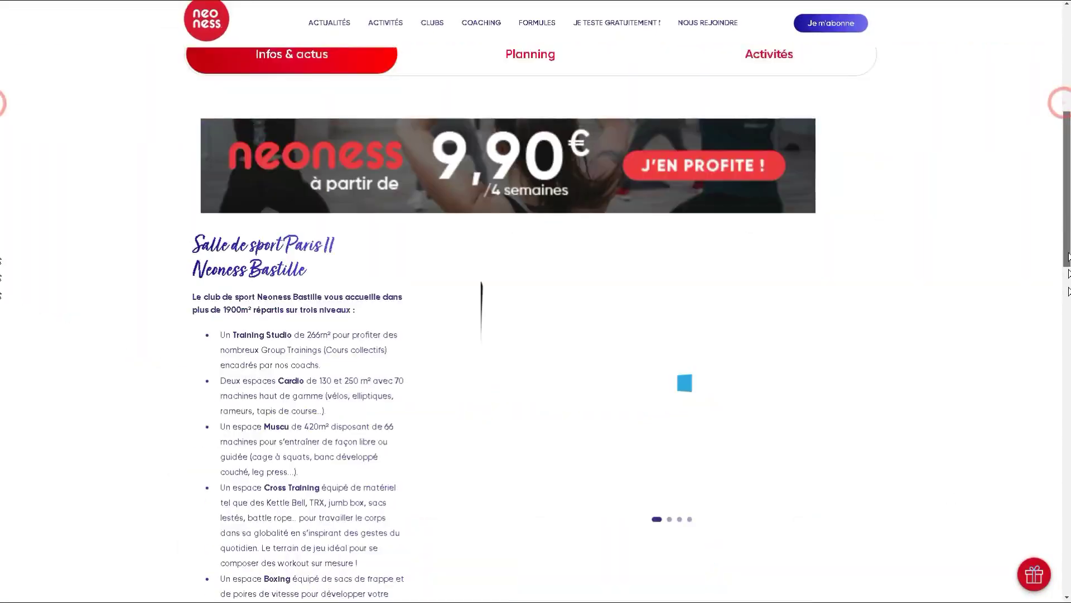
pyautogui.scroll(-7, 0, 440)
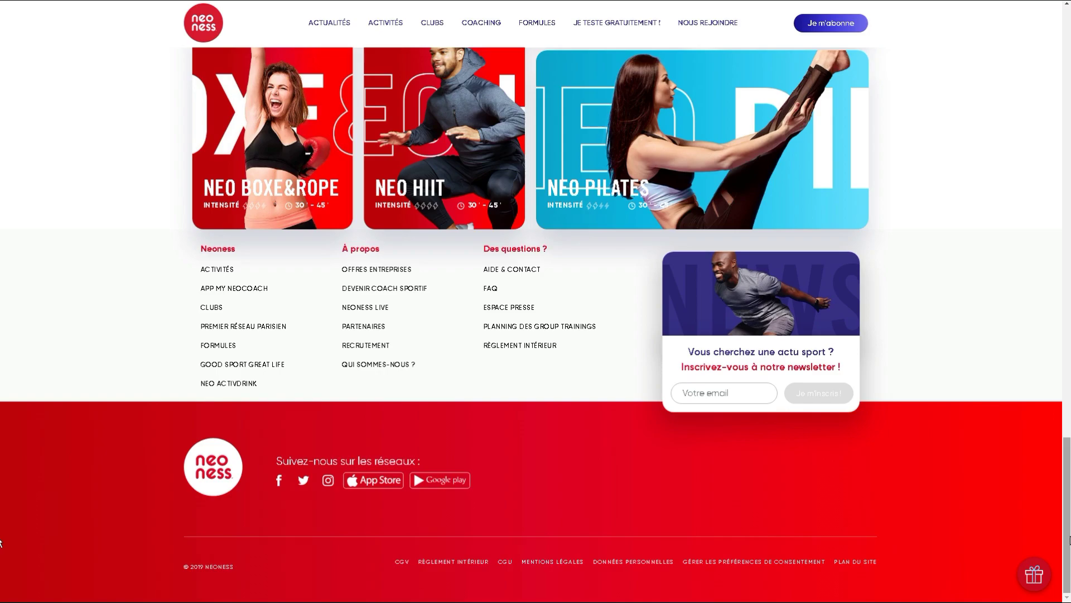
pyautogui.scroll(20, 1068, 538)
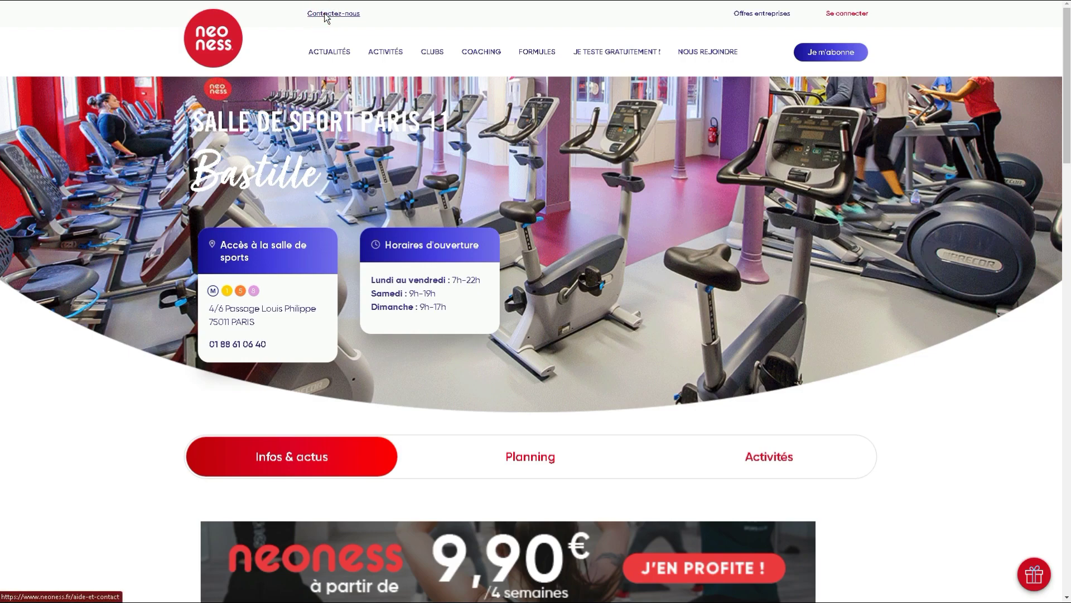
# Step: Open the Neoness help and contact page and click into the club contact form's message box
pyautogui.click(326, 15)
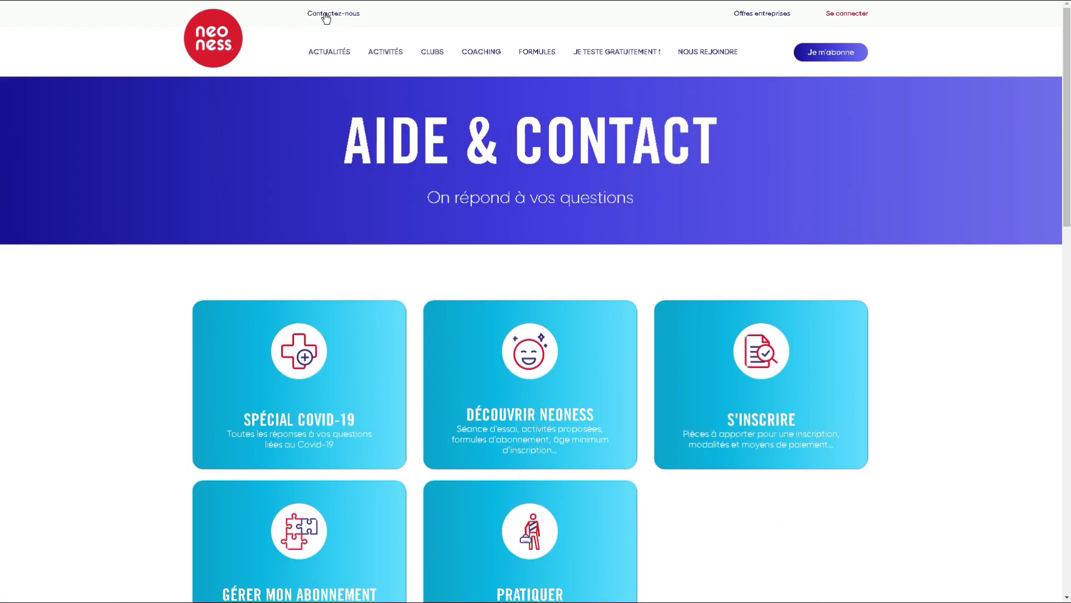
pyautogui.scroll(-5, 410, 212)
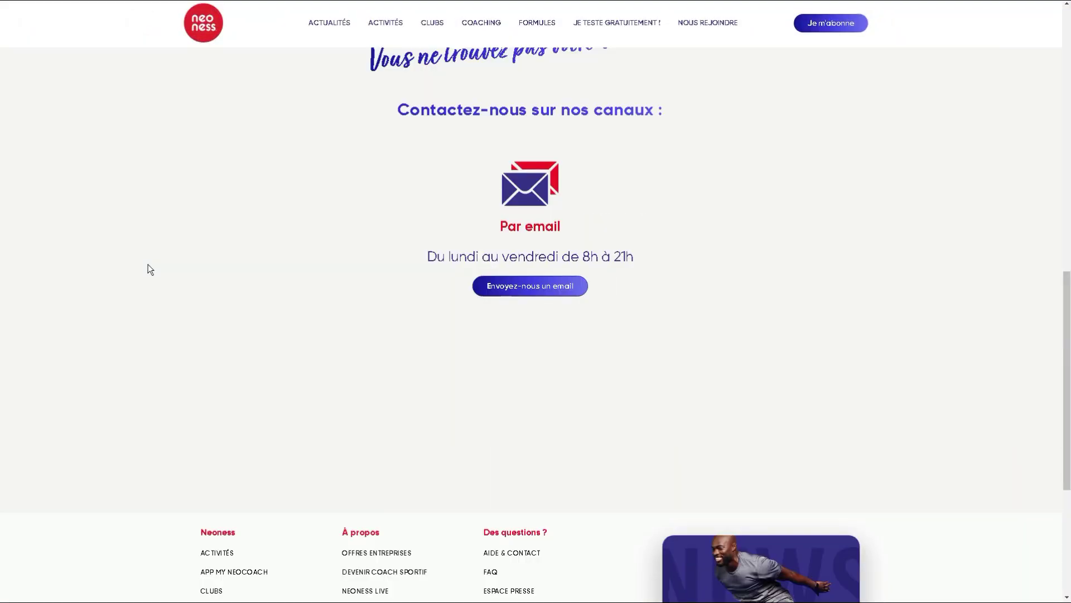
pyautogui.click(526, 285)
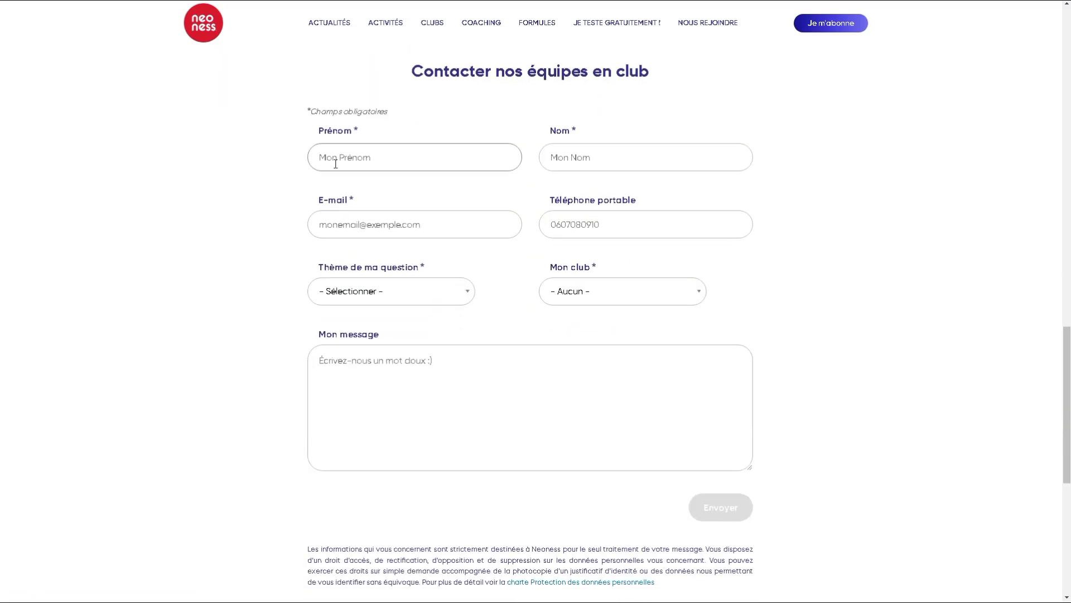
pyautogui.click(454, 400)
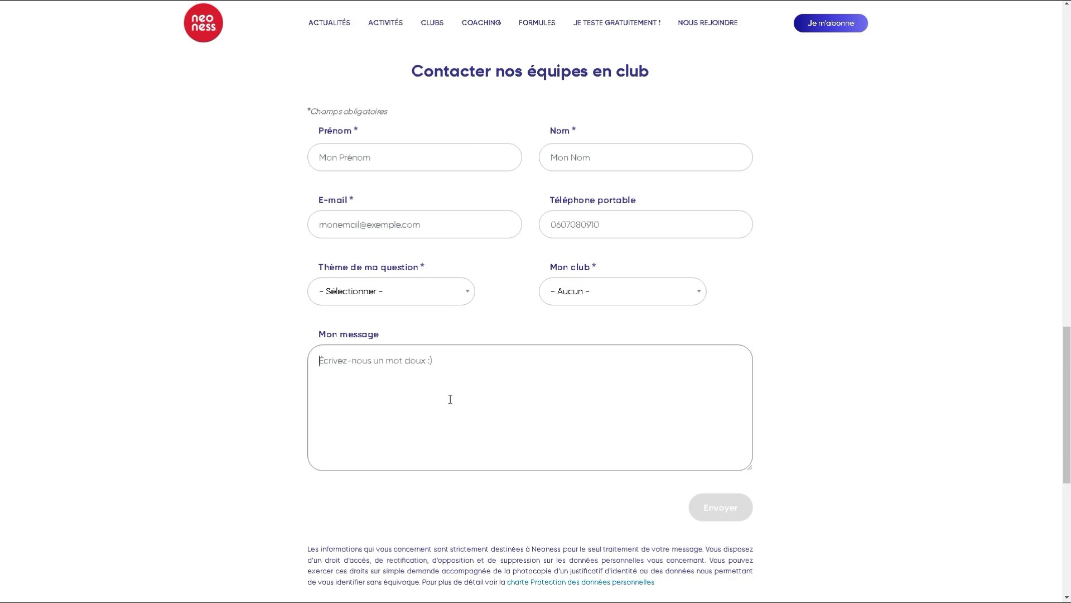
pyautogui.scroll(-8, 450, 399)
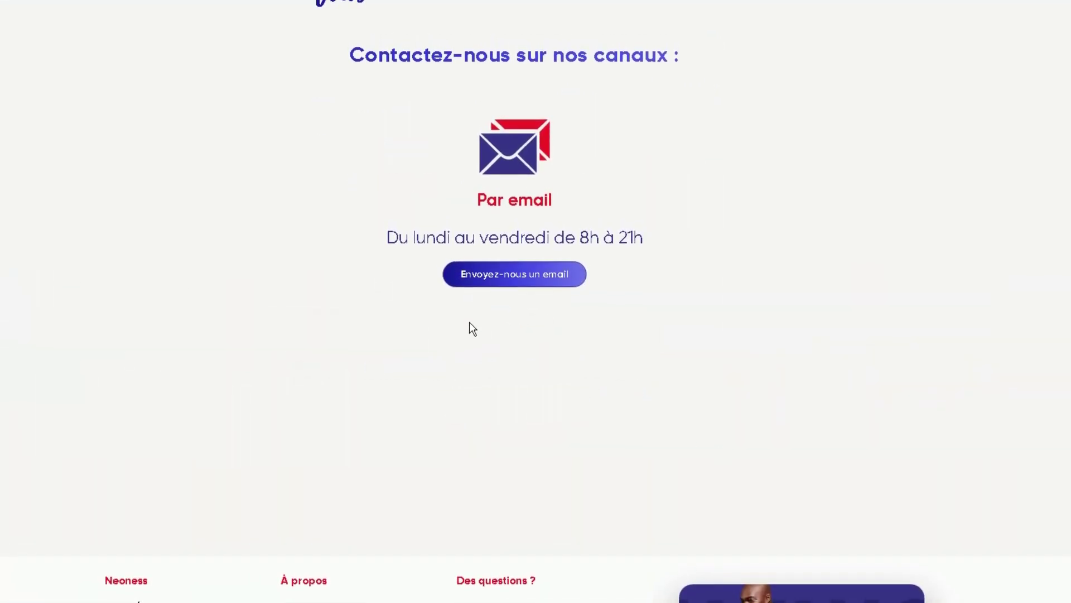
pyautogui.click(512, 291)
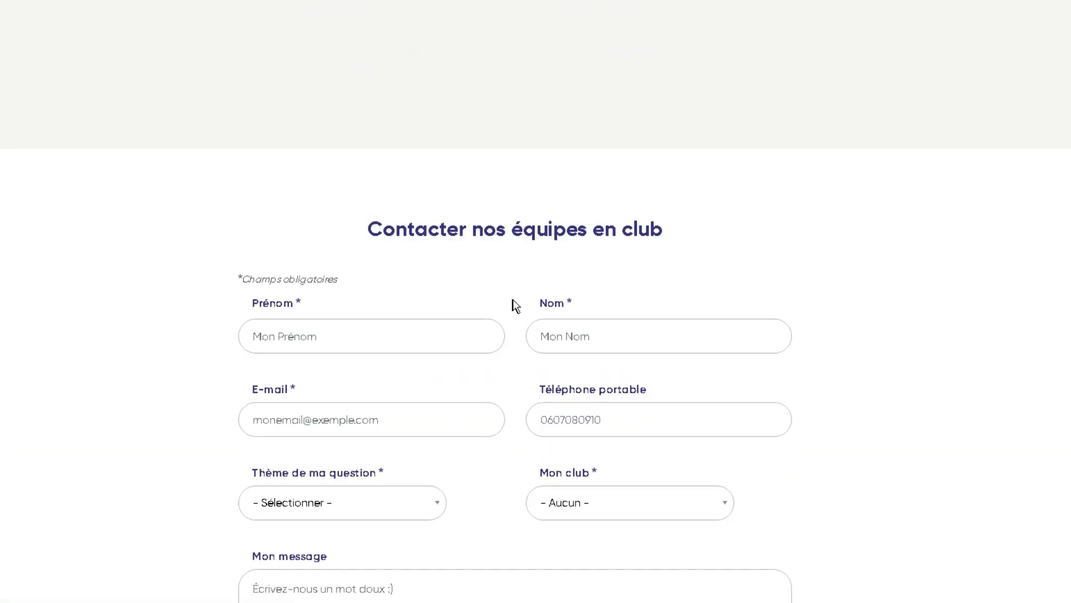
pyautogui.click(304, 147)
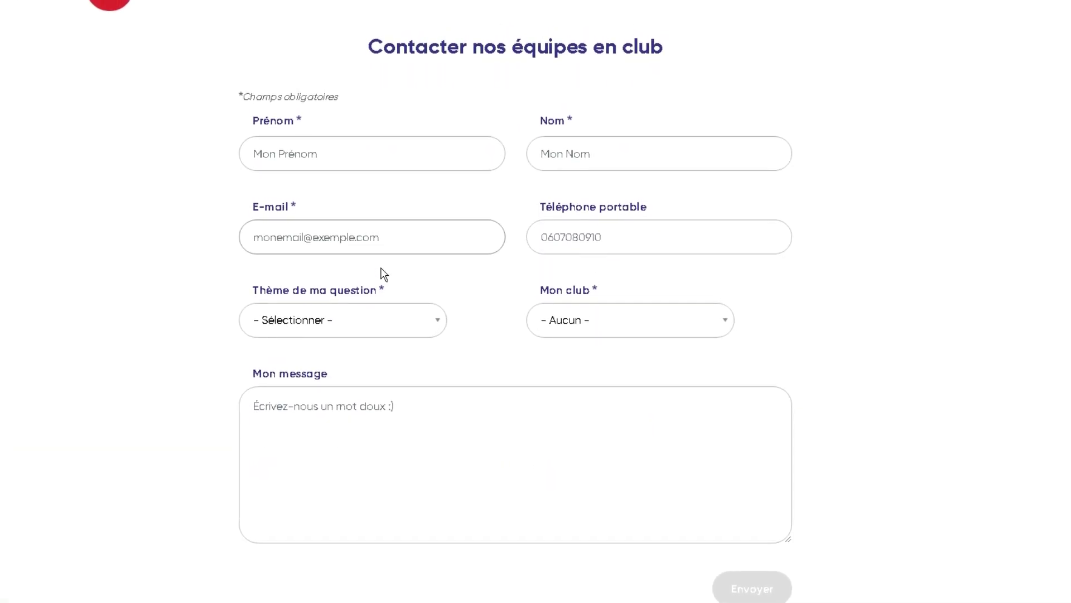
pyautogui.click(420, 451)
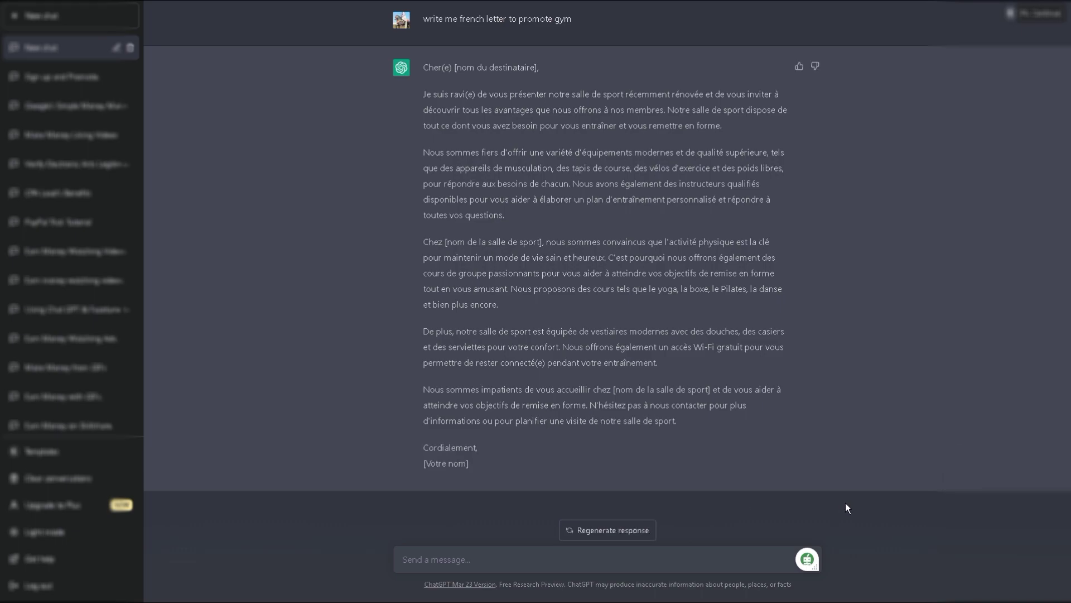
pyautogui.click(683, 421)
pyautogui.moveTo(619, 420); pyautogui.dragTo(414, 83)
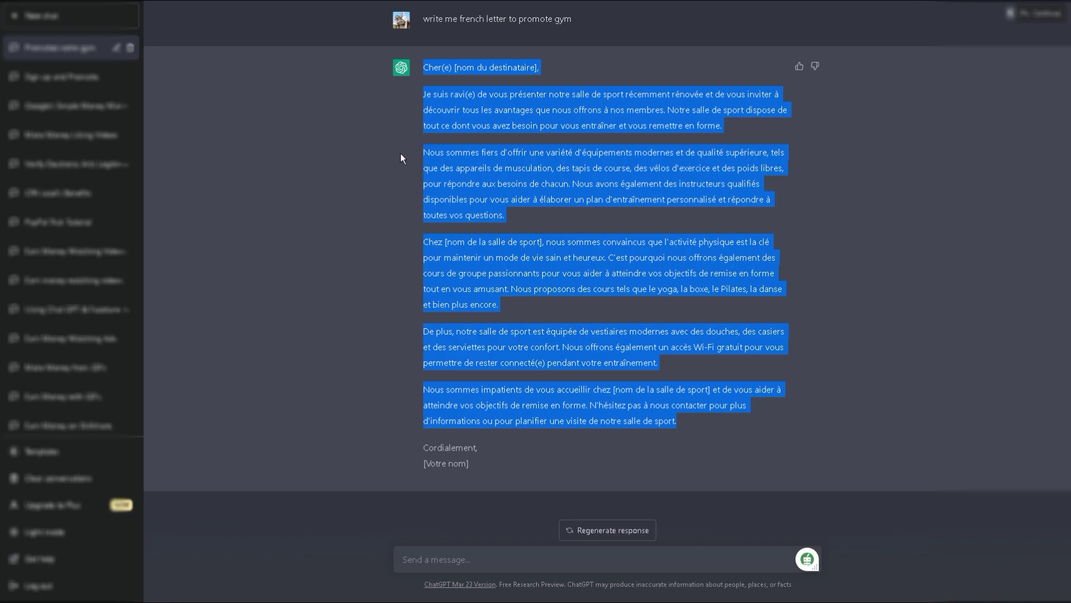
pyautogui.click(388, 217)
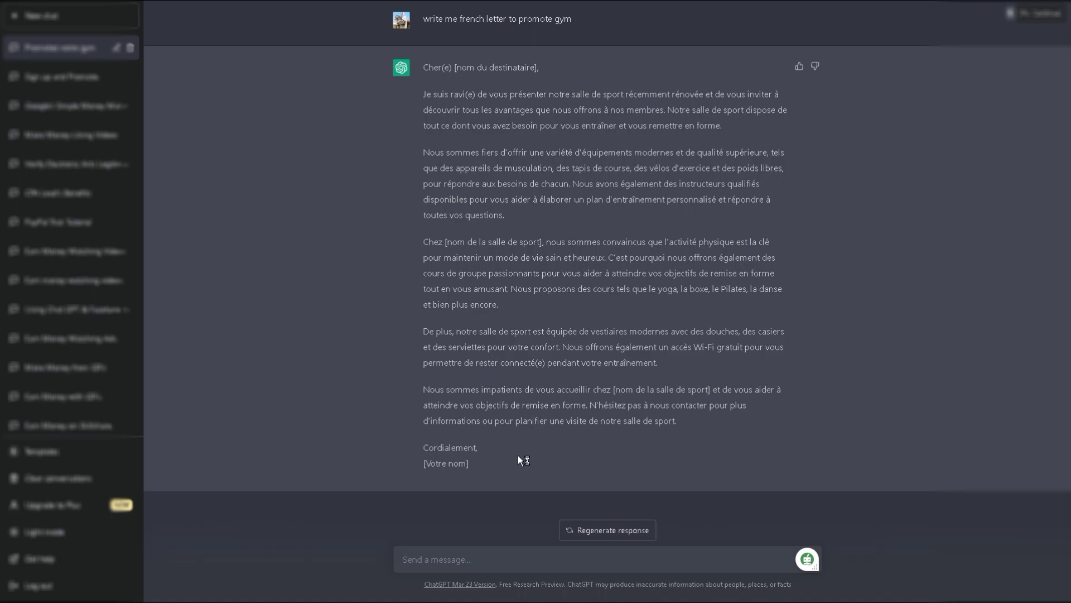
pyautogui.moveTo(519, 455)
pyautogui.mouseDown()
pyautogui.moveTo(451, 455)
pyautogui.moveTo(378, 354)
pyautogui.mouseUp()
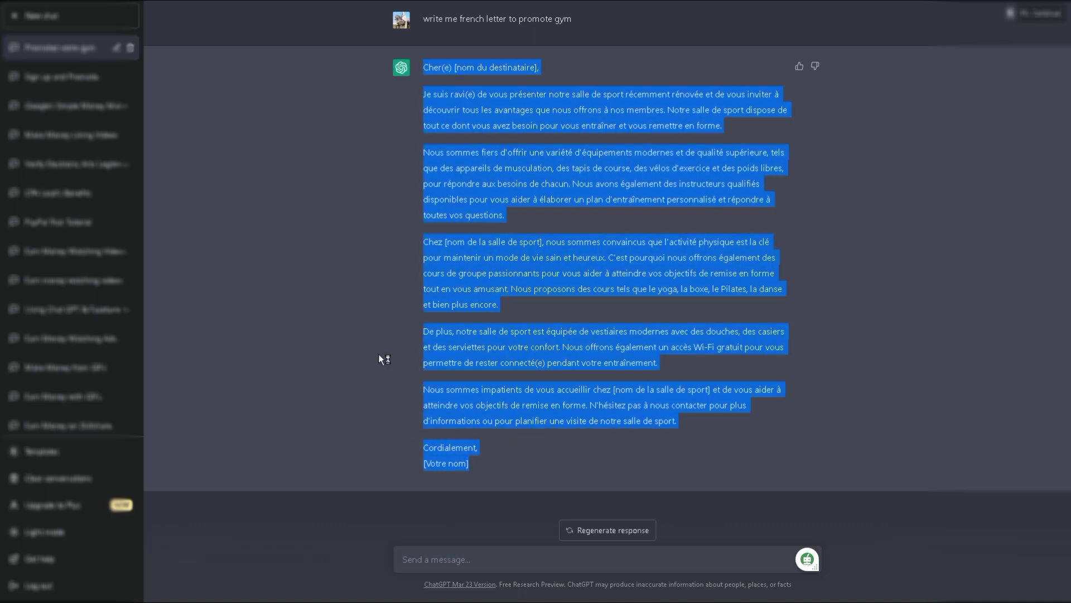
pyautogui.click(379, 289)
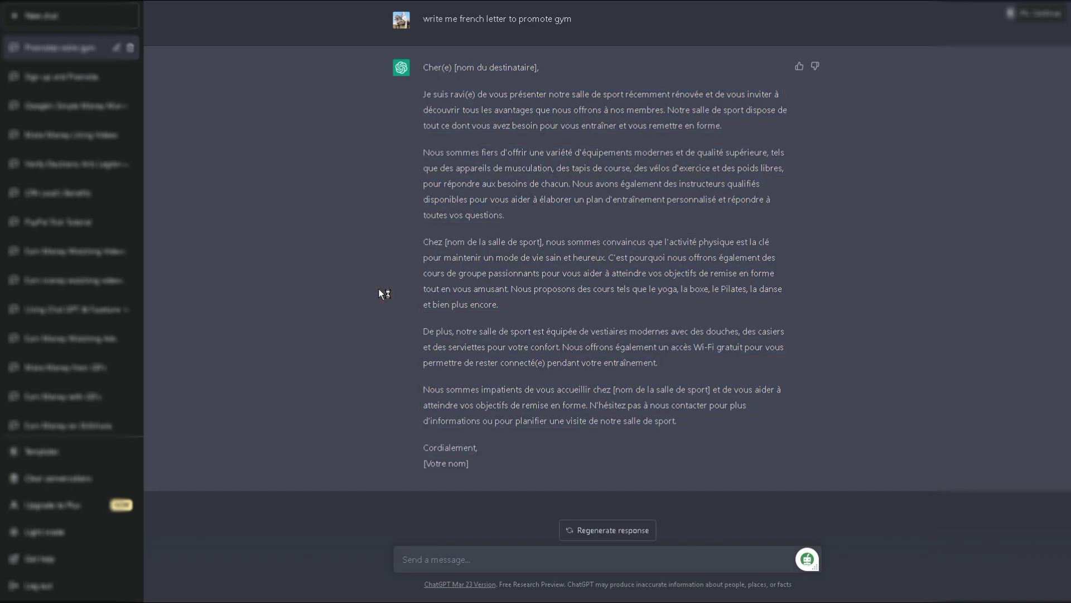